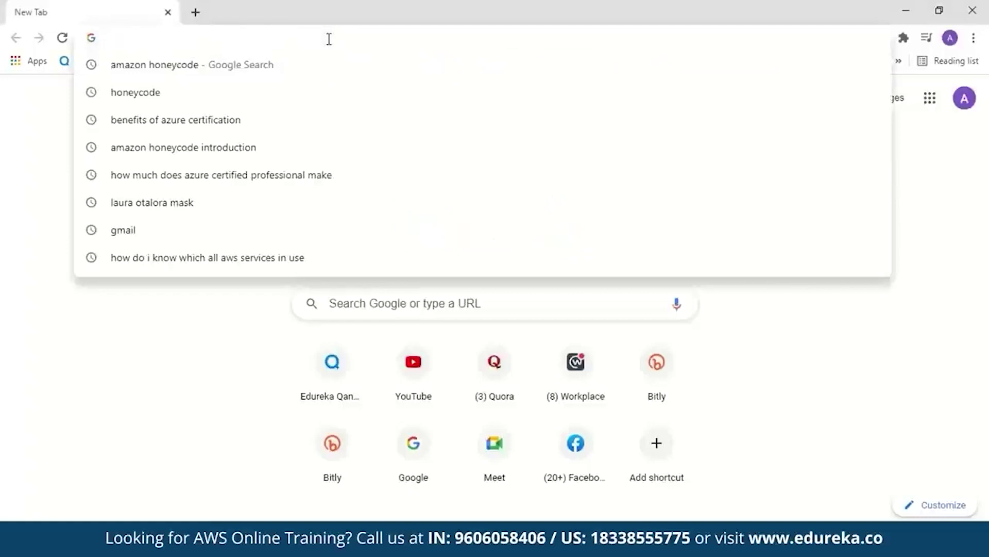
Search the web for 'amazon honeycode' and open the Amazon Honeycode sign-in page from the results.
key("Return")
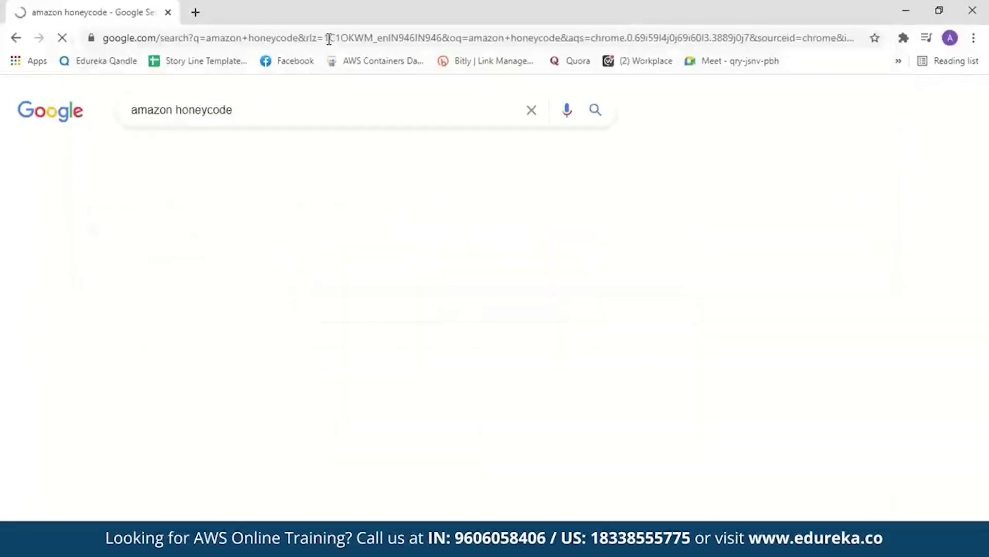
left_click(276, 239)
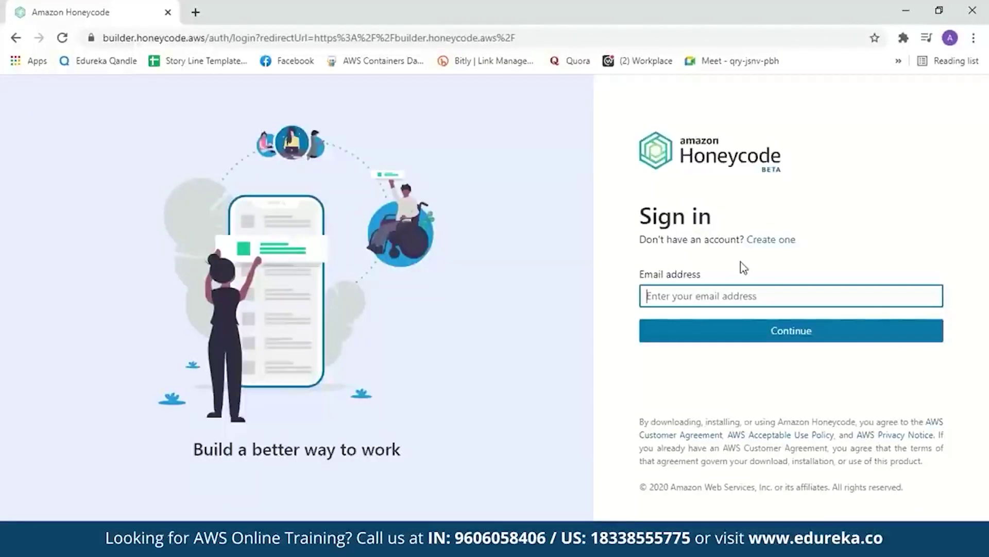
Back out of account creation and sign in with the account e-mail and password.
left_click(767, 249)
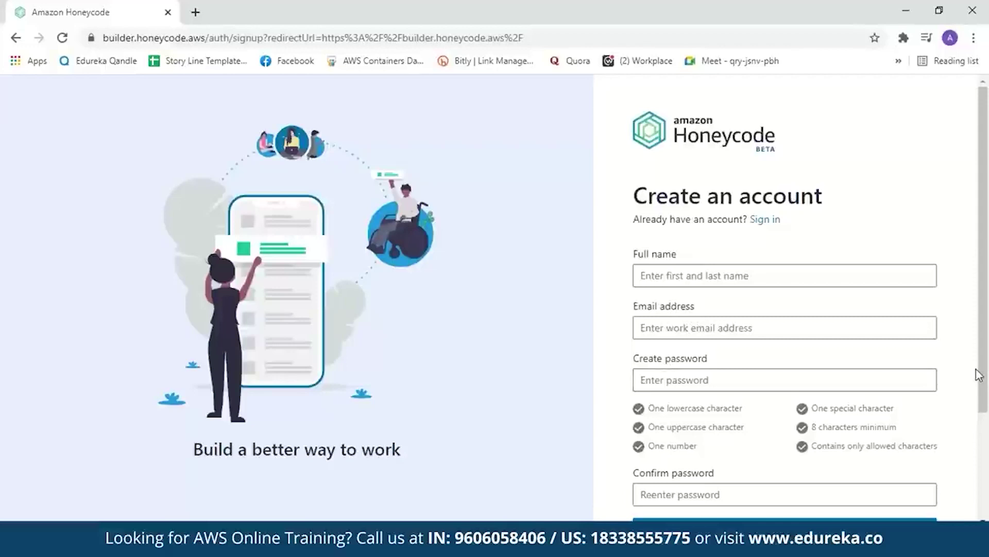
left_click(764, 220)
left_click(741, 334)
type("********")
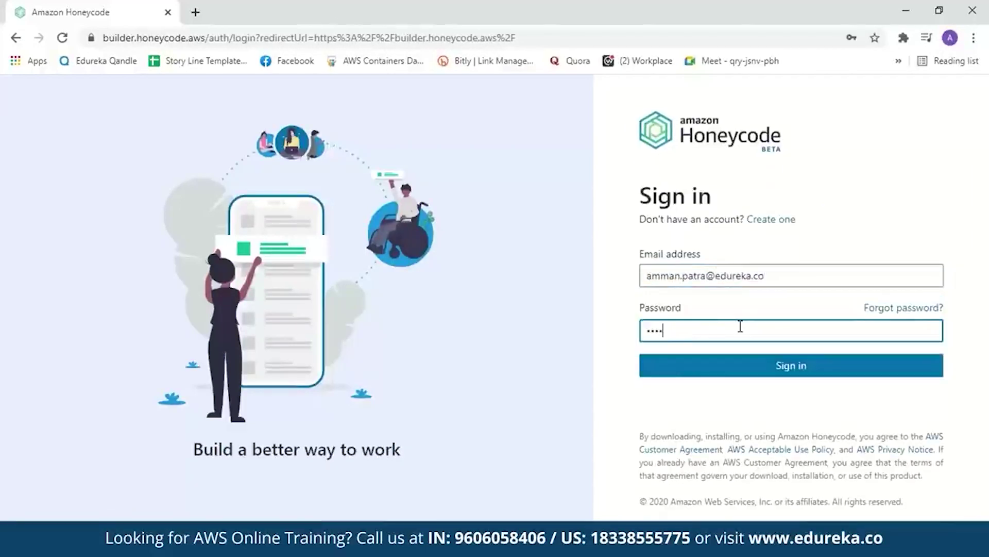
left_click(753, 364)
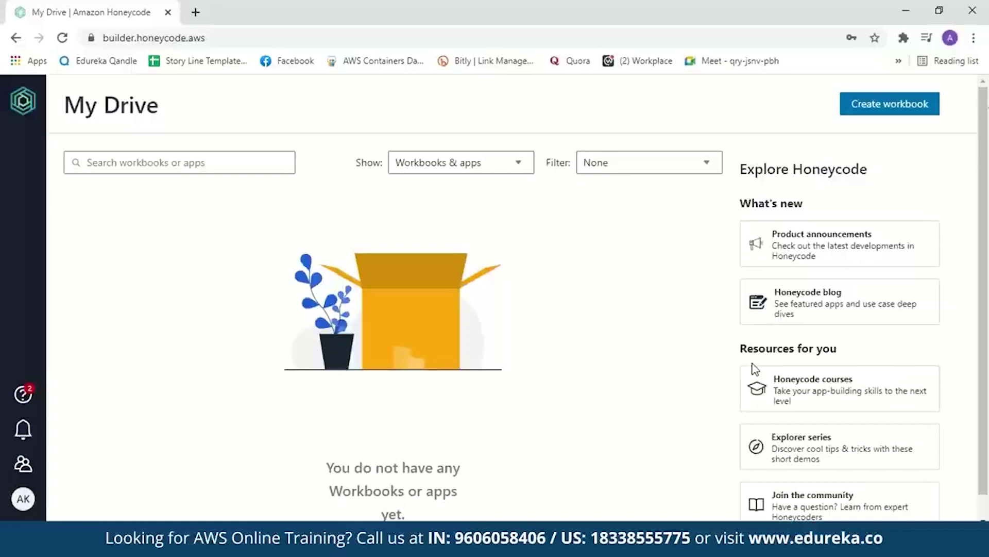
Create a blank workbook from scratch named TeamTask.
left_click(864, 108)
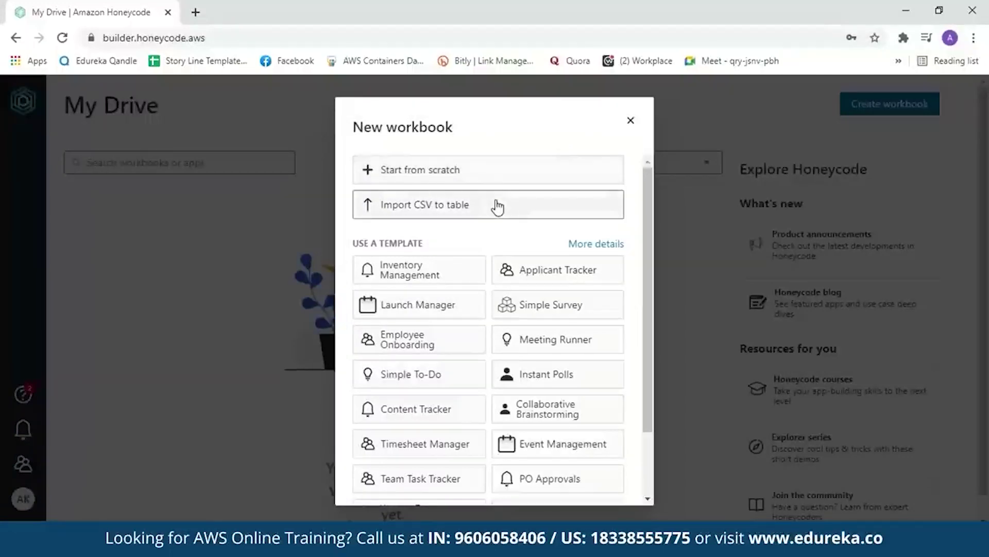
left_click_drag(645, 228, 658, 217)
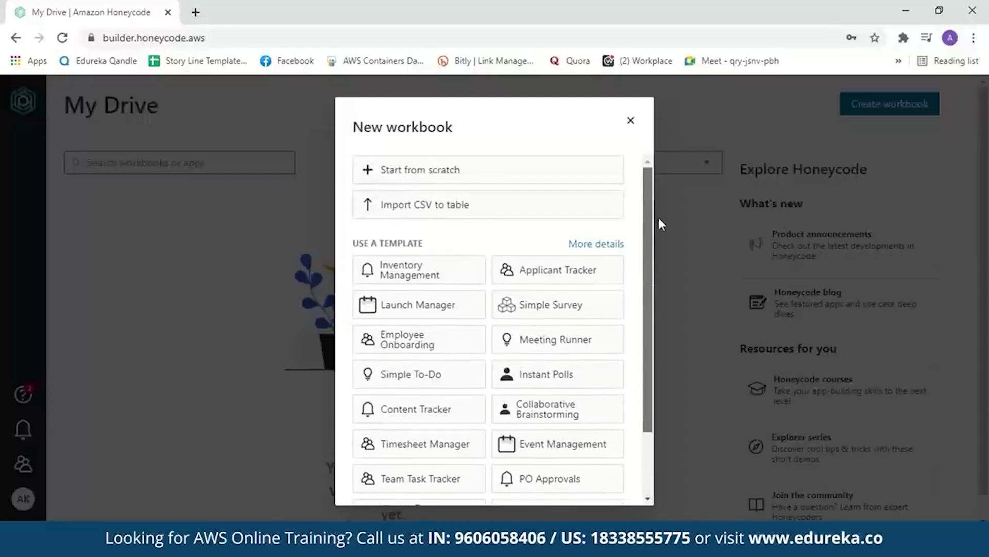
left_click(540, 171)
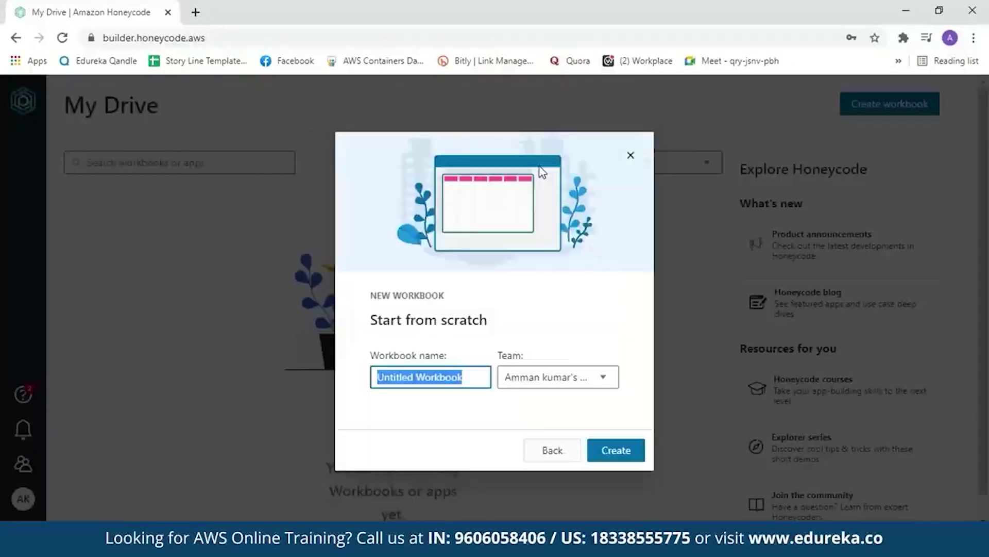
key("BackSpace")
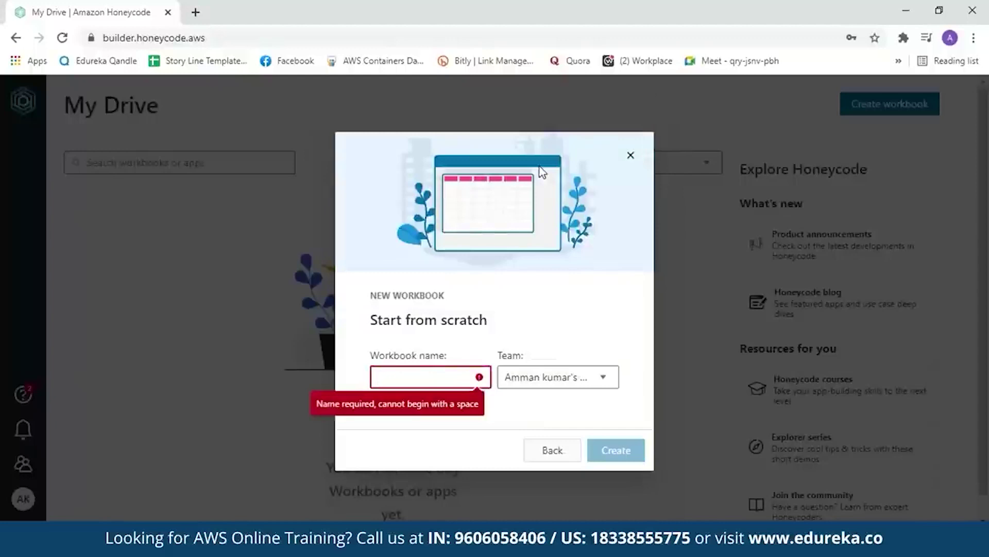
type("TeamTask")
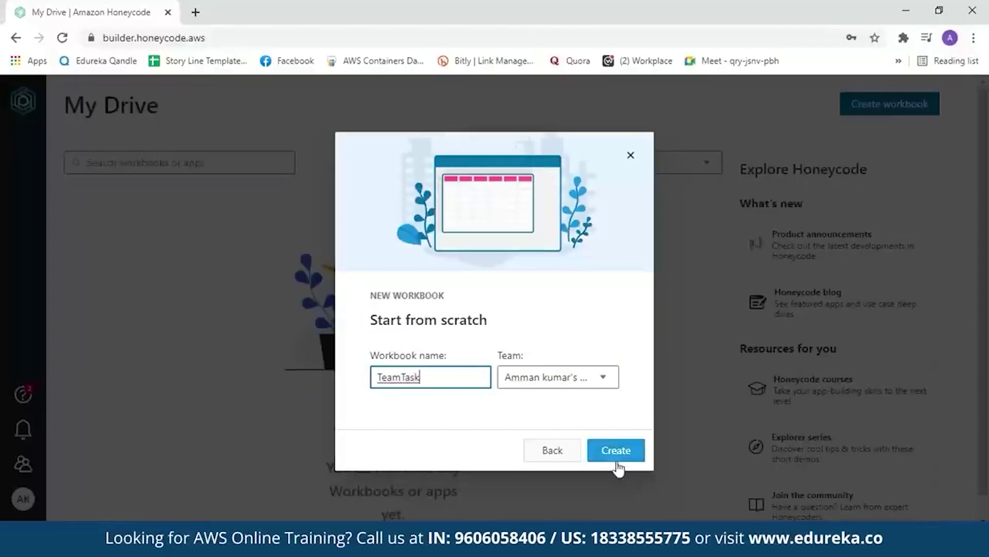
left_click(617, 461)
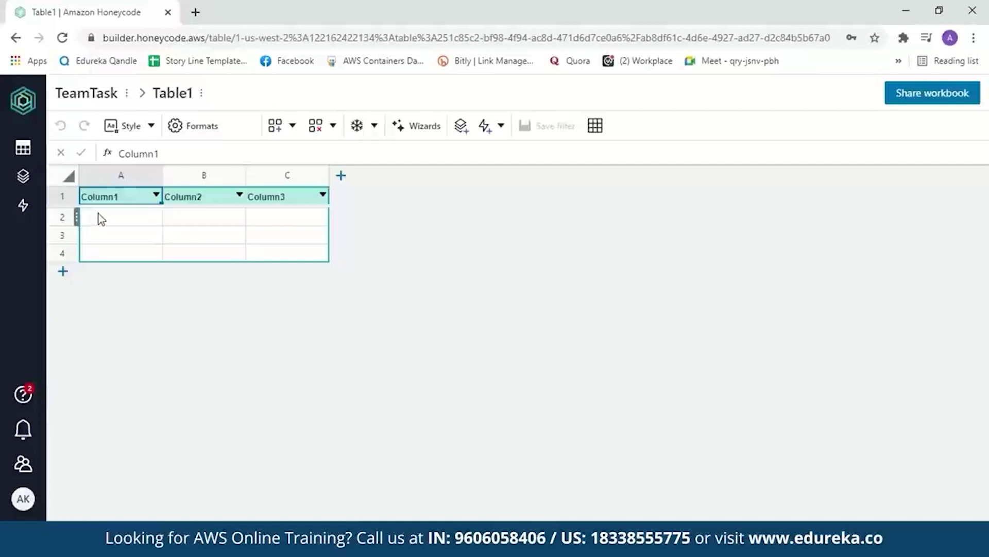
Rename the three existing headers to Sl No., Name of the task and Assigned to.
double_click(128, 198)
key("BackSpace")
key("BackSpace")
key("BackSpace")
key("BackSpace")
key("BackSpace")
key("BackSpace")
key("BackSpace")
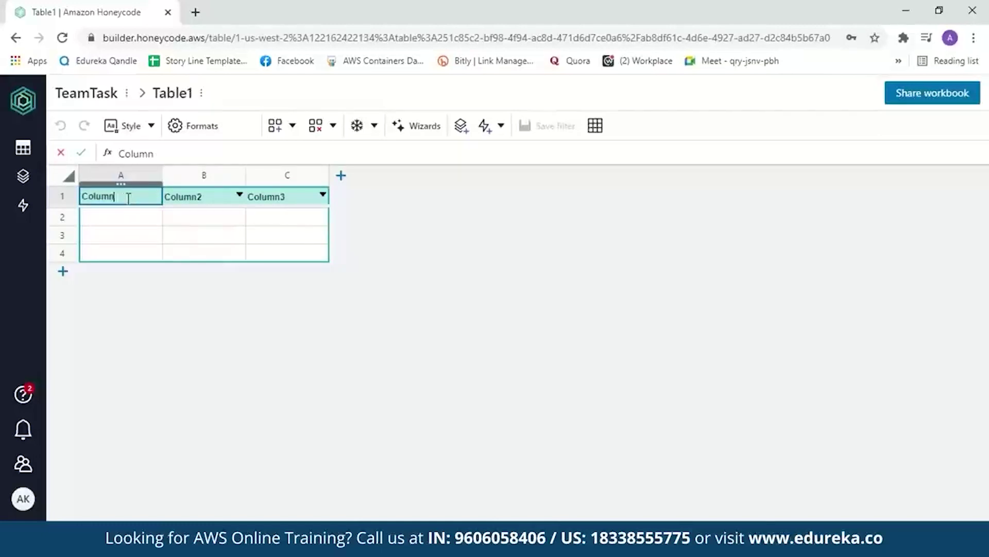
type("Sl No.")
double_click(199, 196)
key("BackSpace")
key("BackSpace")
key("BackSpace")
key("BackSpace")
key("BackSpace")
key("BackSpace")
type("Name of the task")
double_click(280, 196)
key("BackSpace")
key("BackSpace")
key("BackSpace")
key("BackSpace")
key("BackSpace")
key("BackSpace")
key("BackSpace")
type("Assigned to")
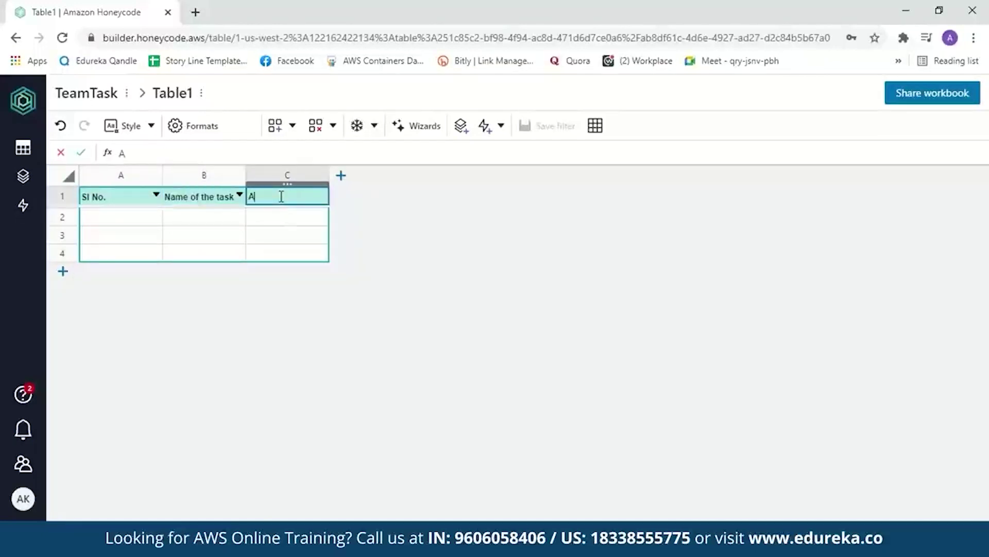
Add three more columns headed Status, Start Date and Deadline.
left_click(340, 176)
double_click(380, 195)
key("BackSpace")
key("BackSpace")
key("BackSpace")
key("BackSpace")
key("BackSpace")
key("BackSpace")
key("BackSpace")
type("Status")
left_click(424, 175)
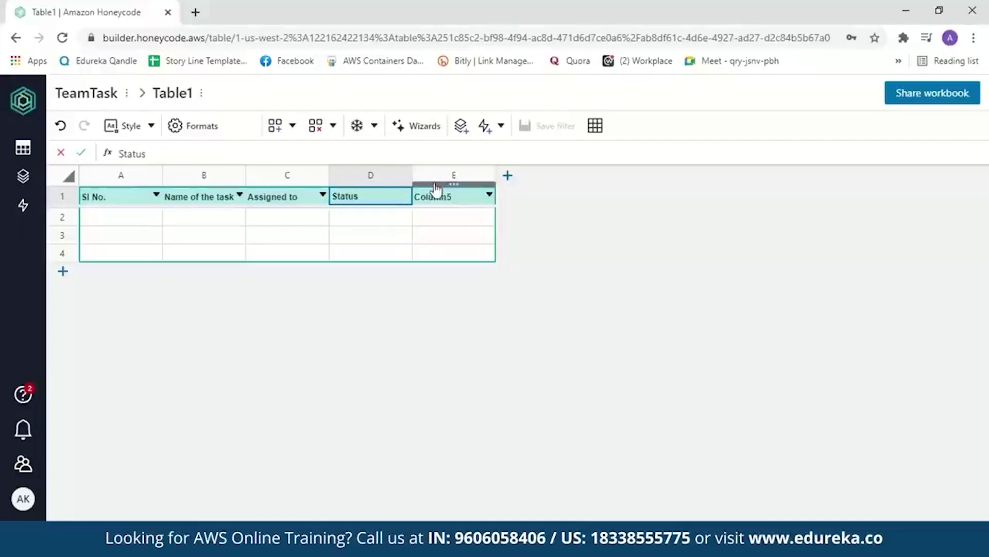
double_click(453, 195)
key("BackSpace")
key("BackSpace")
key("BackSpace")
key("BackSpace")
key("BackSpace")
key("BackSpace")
key("BackSpace")
type("Start Date")
left_click(507, 175)
key("BackSpace")
key("BackSpace")
key("BackSpace")
key("BackSpace")
key("BackSpace")
key("BackSpace")
key("BackSpace")
type("Deadline")
left_click(136, 227)
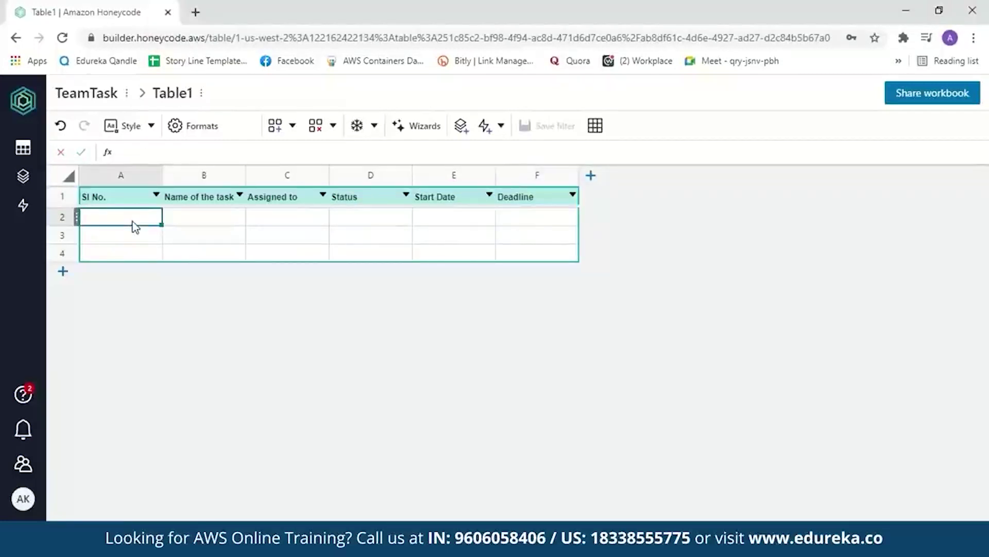
Enter row 1: 1, Amazon Honeycode, the assignee's name, Pending, 10/04/2021 and 17/04/2021.
type("1")
key("Tab")
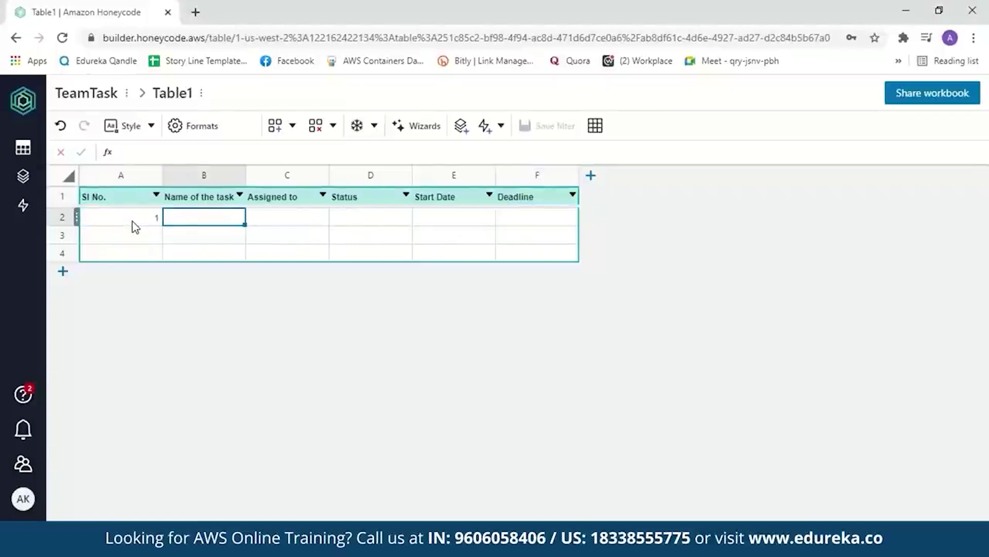
type("Amaz")
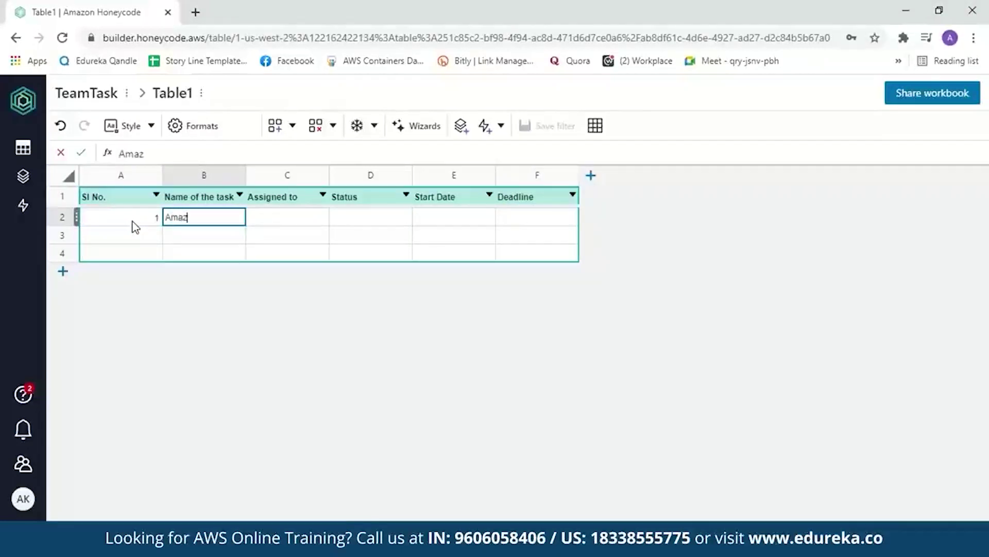
type("on Honeycode")
key("Tab")
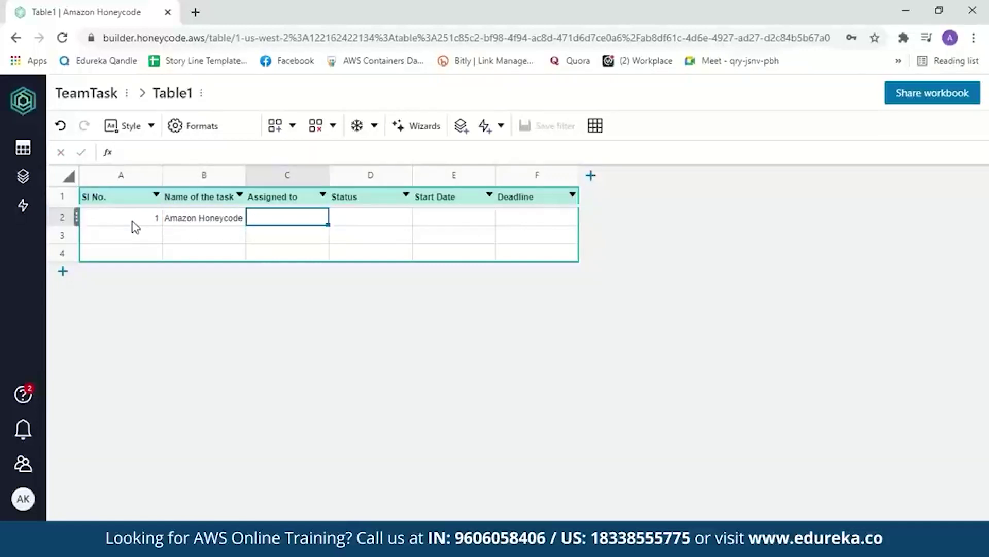
type("Amman")
key("Tab")
type("Pendin")
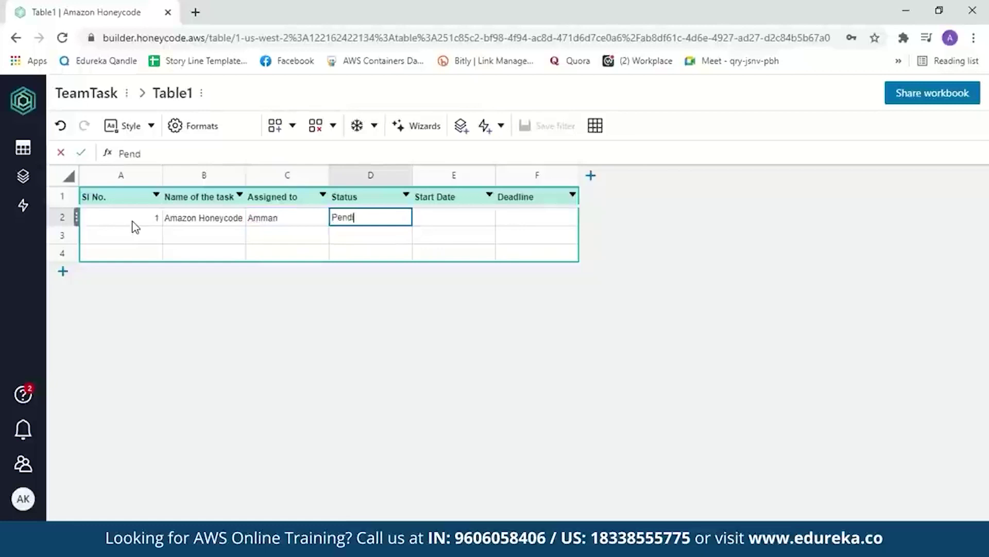
type("g")
key("Tab")
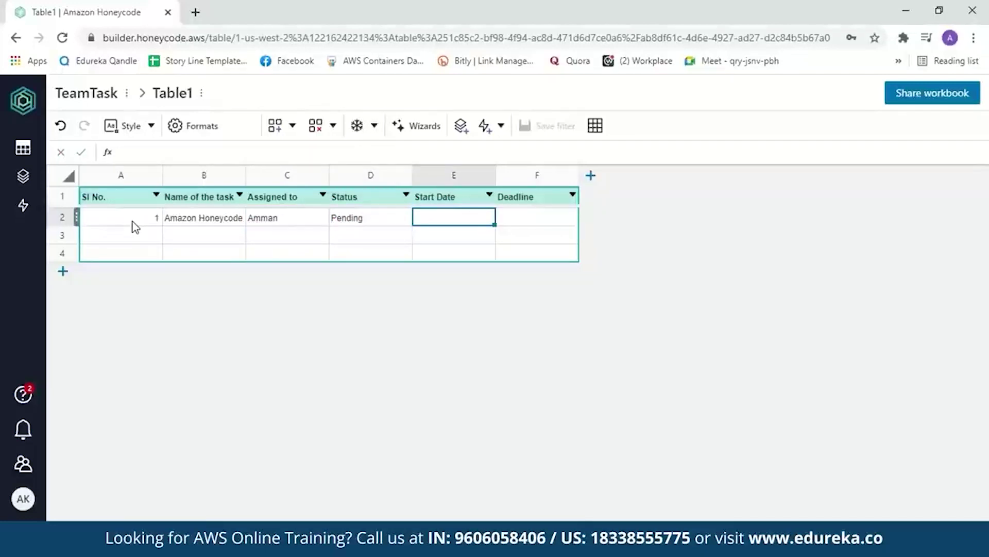
type("10/04/2021")
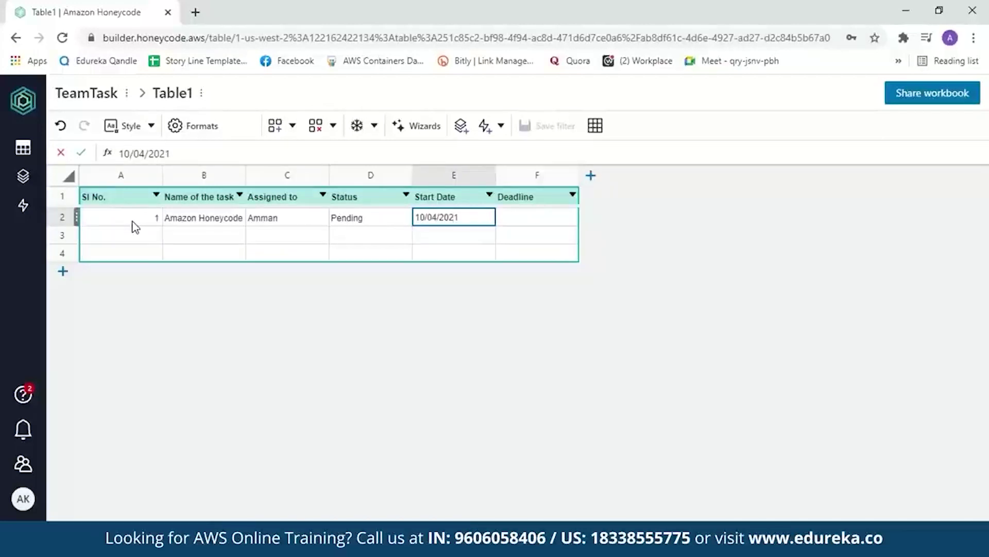
key("Tab")
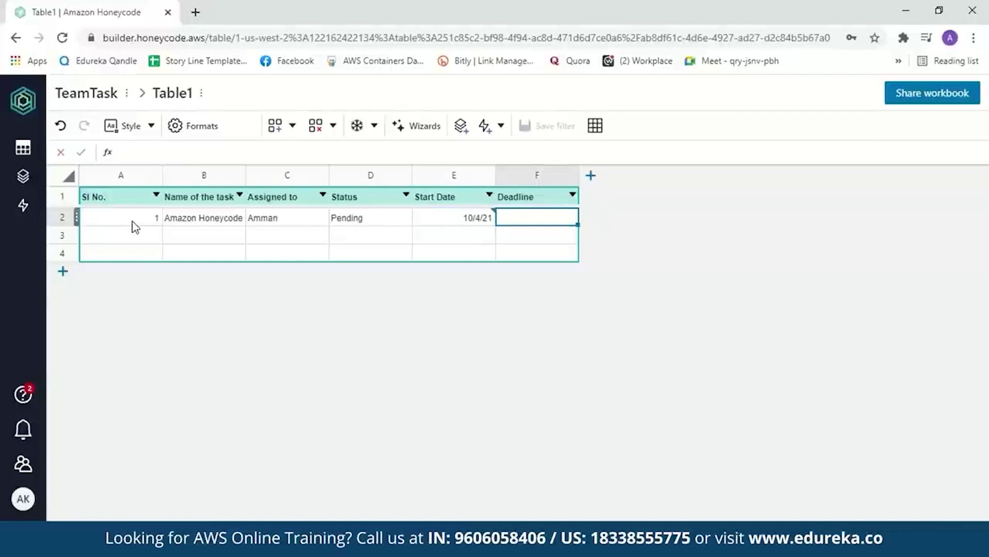
type("17")
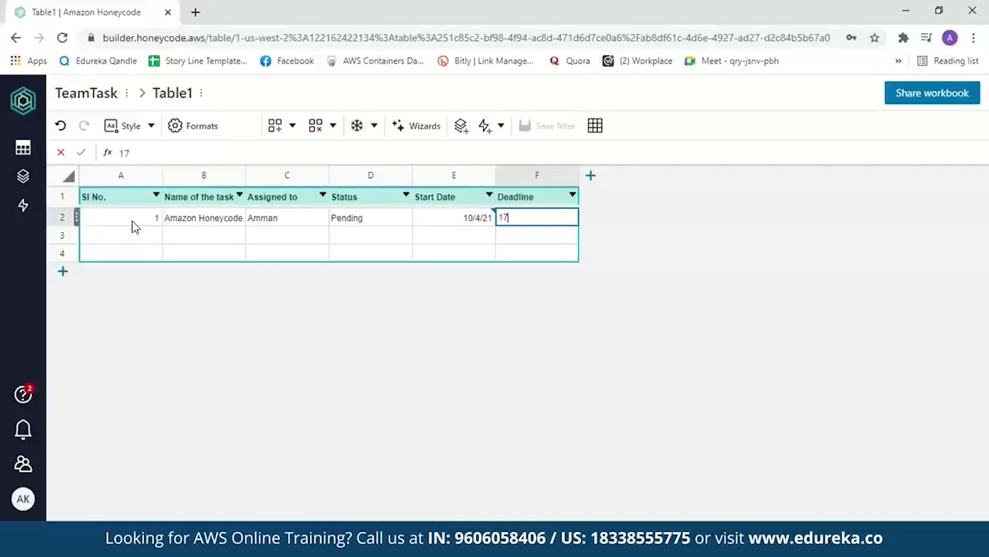
type("/04/2021")
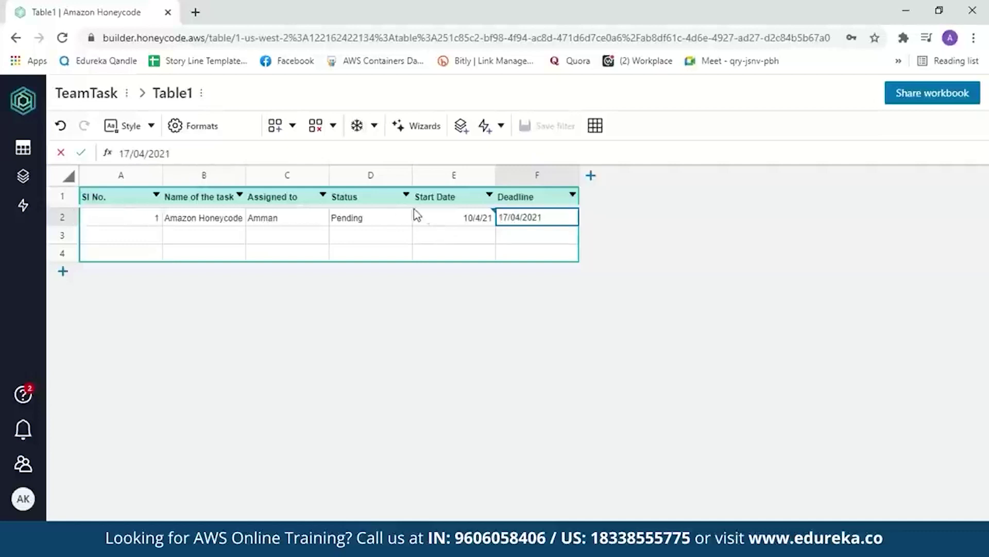
Set the Start Date column's format to Date.
left_click(434, 218)
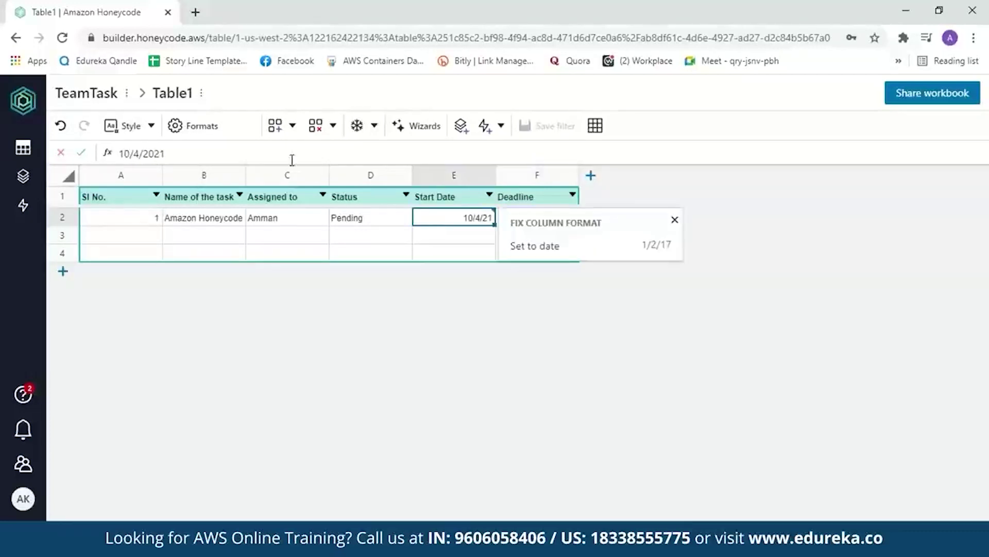
left_click(210, 130)
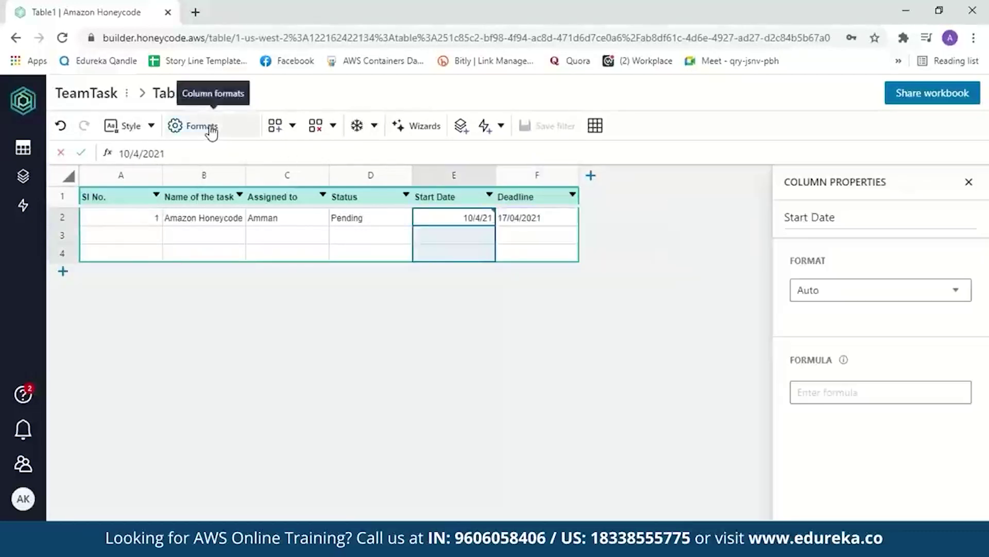
left_click(956, 293)
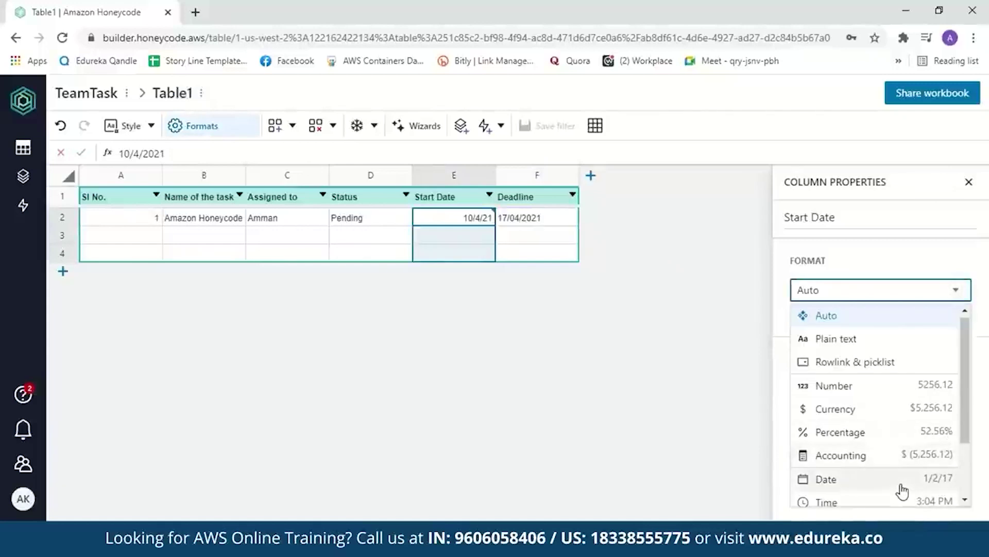
left_click(834, 479)
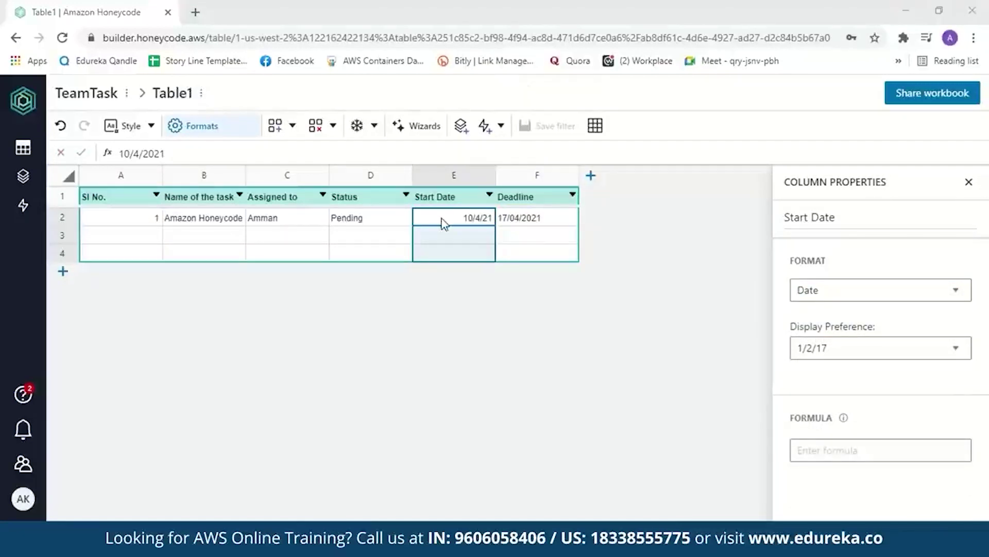
Set the Deadline column's format to Date as well.
left_click(554, 200)
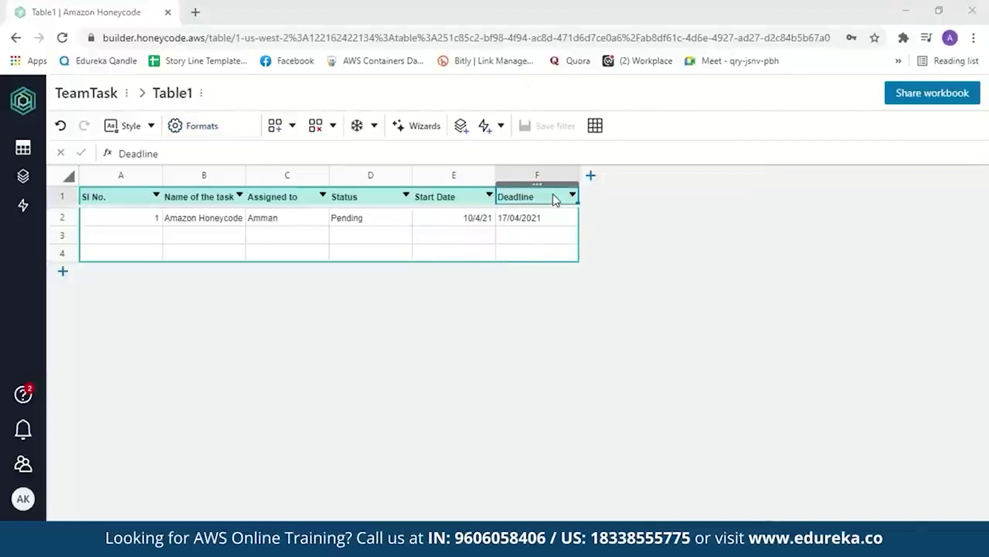
left_click(202, 126)
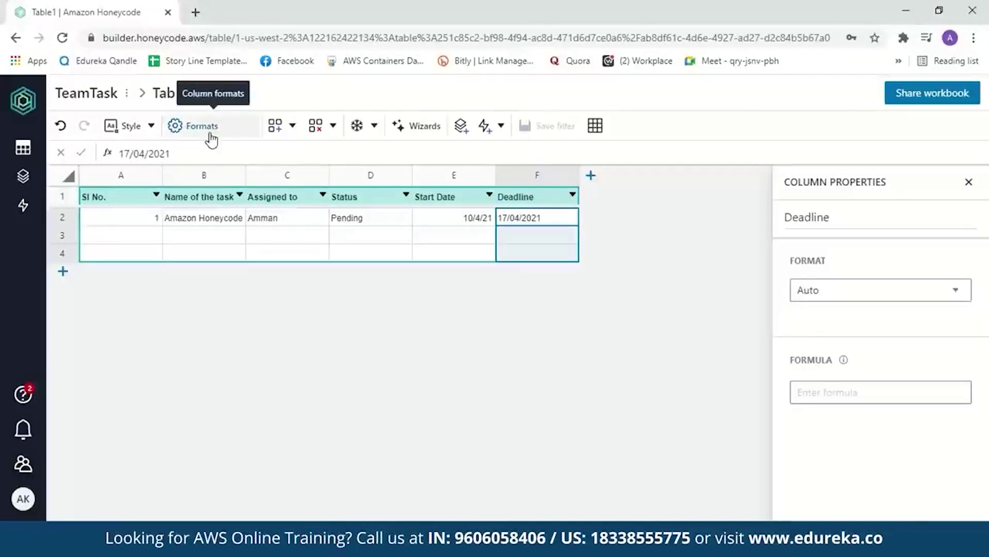
left_click(954, 294)
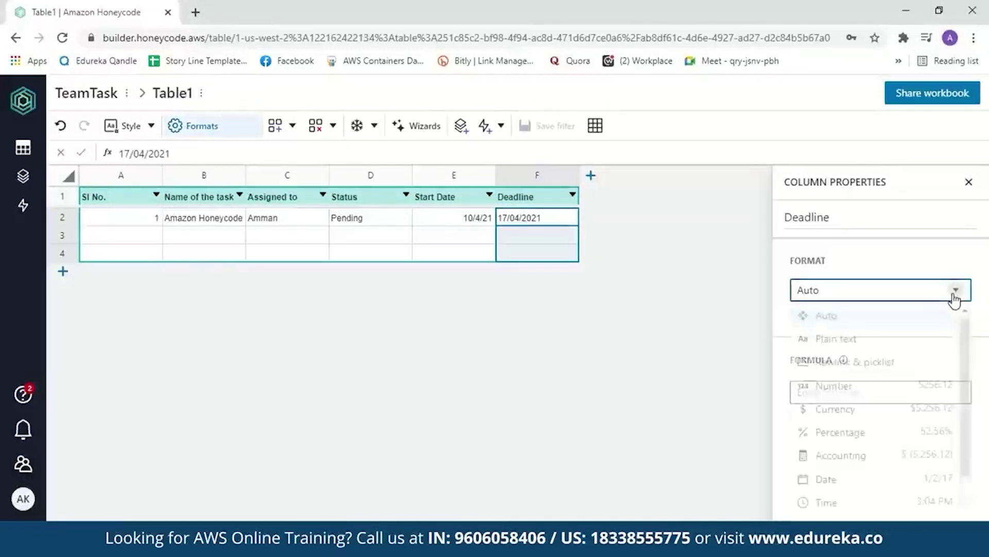
left_click_drag(965, 355, 971, 404)
left_click(907, 429)
Enter row 3: 2, Amazon EC2, the assignee's name, Done, 05/4/2021 and 11/04/2021.
left_click(115, 240)
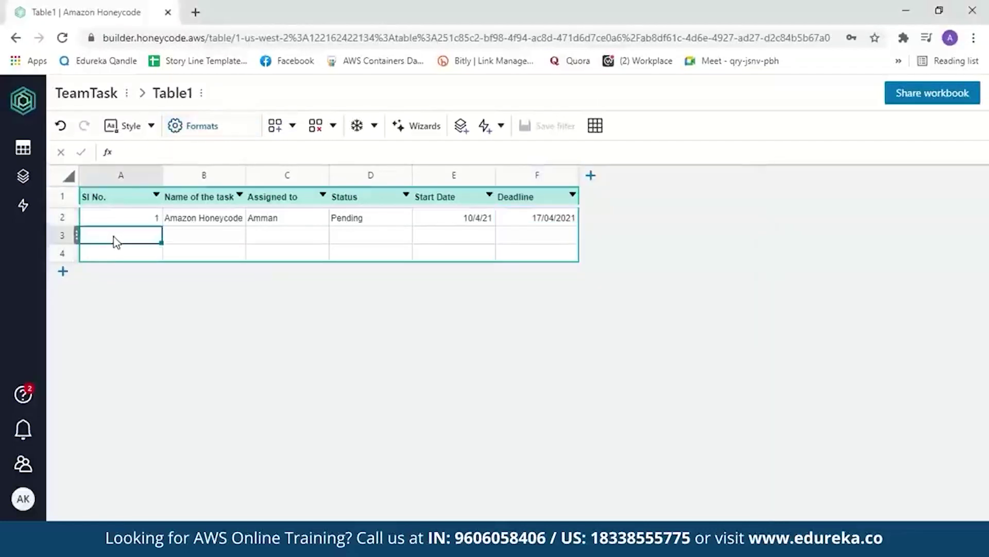
type("2")
key("Tab")
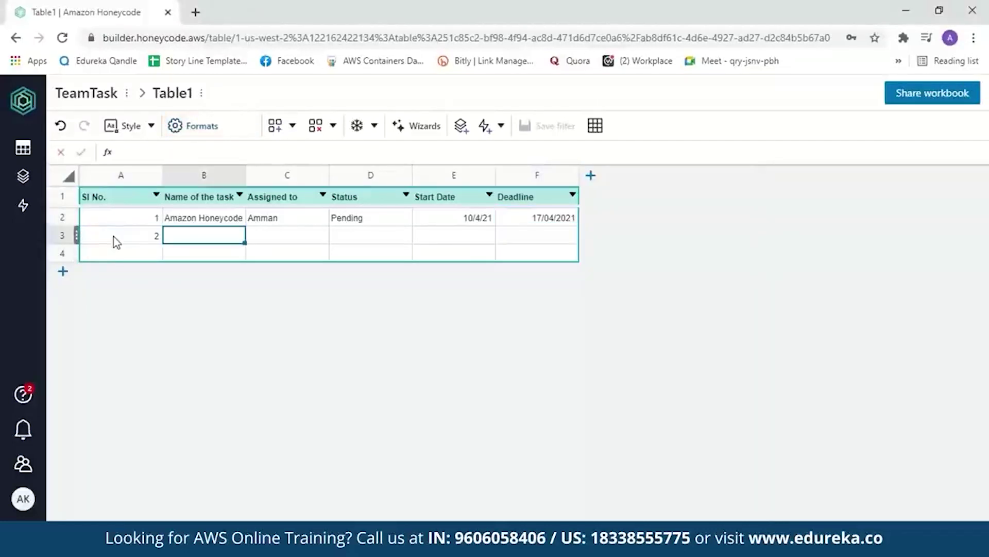
type("Amazon EC2")
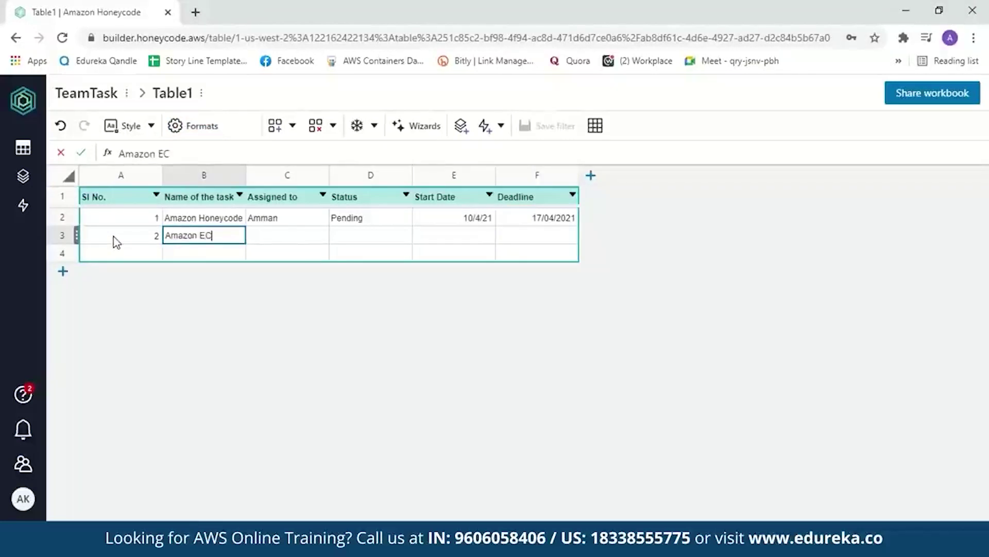
key("Tab")
type("Amman")
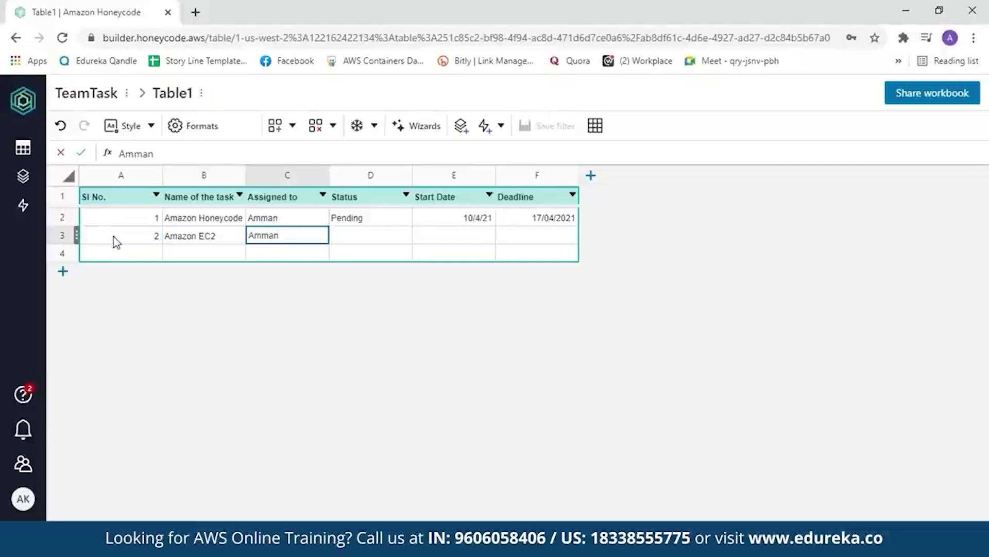
key("Tab")
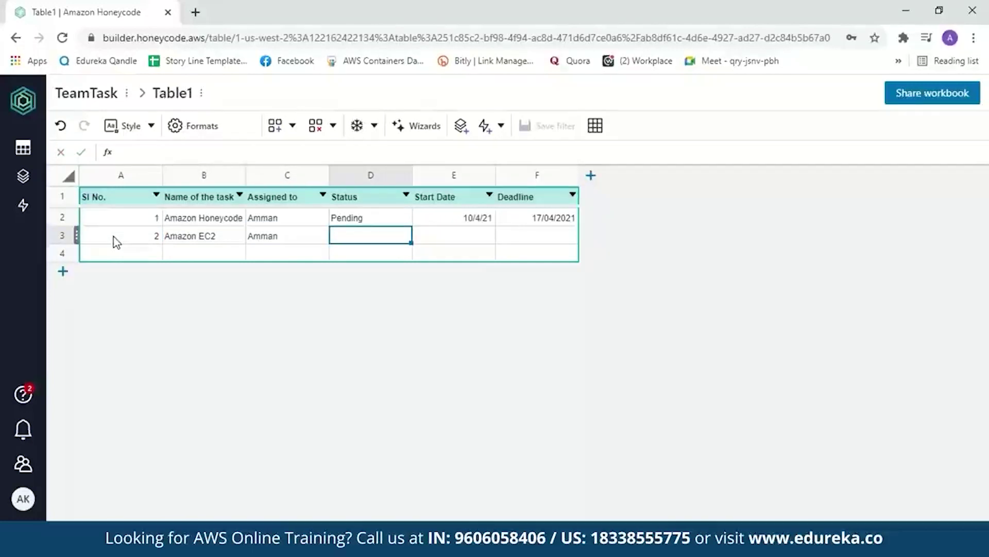
type("Done")
key("Tab")
type("05/4/")
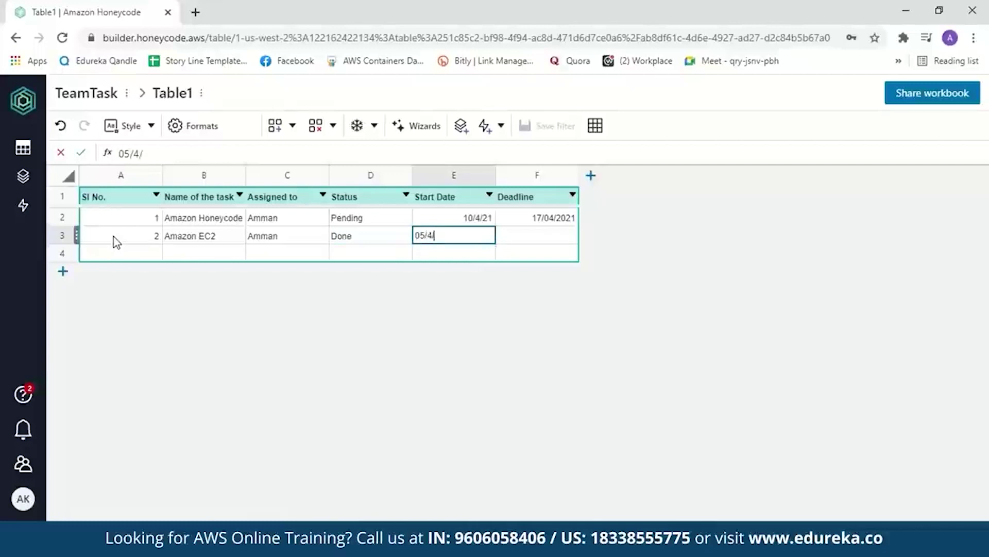
type("2021")
key("Tab")
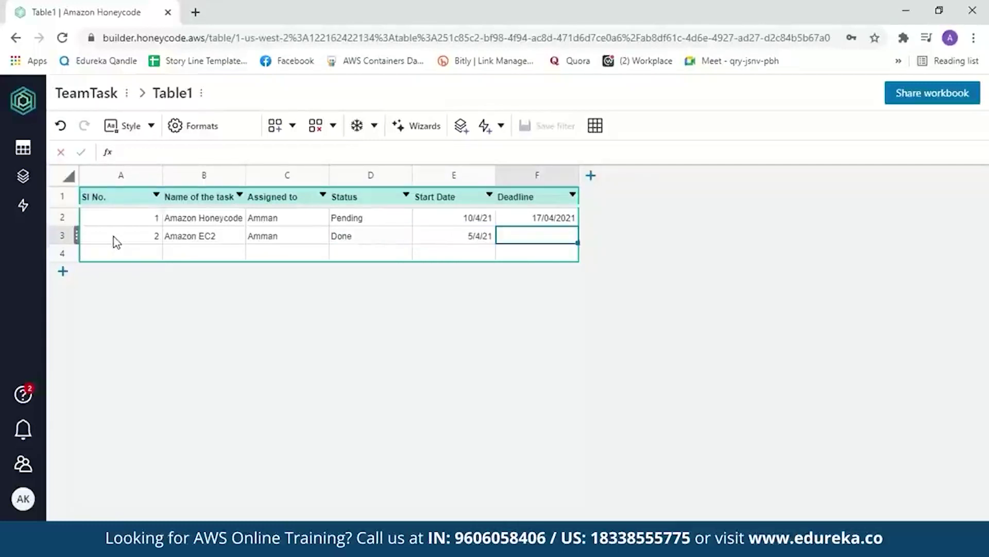
type("11/04/2021")
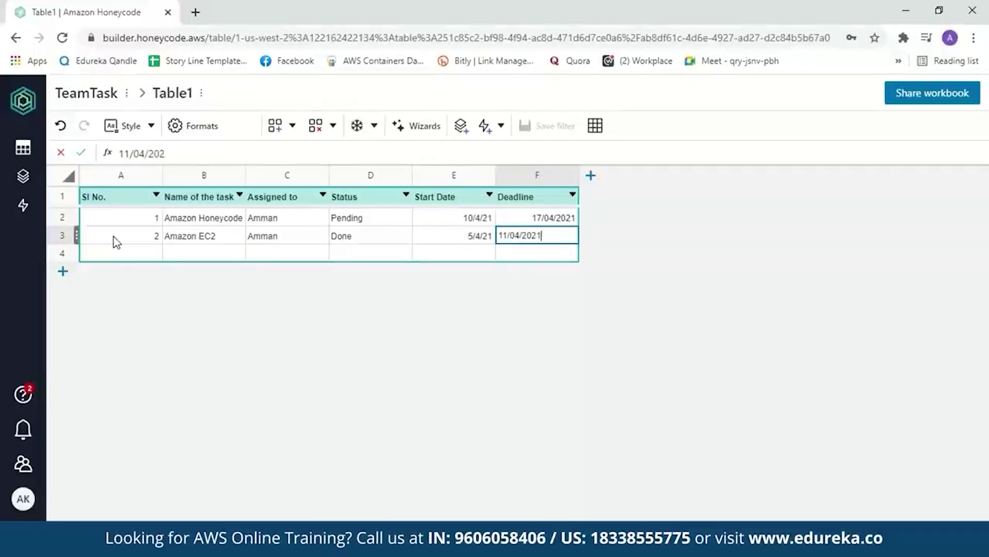
left_click(383, 232)
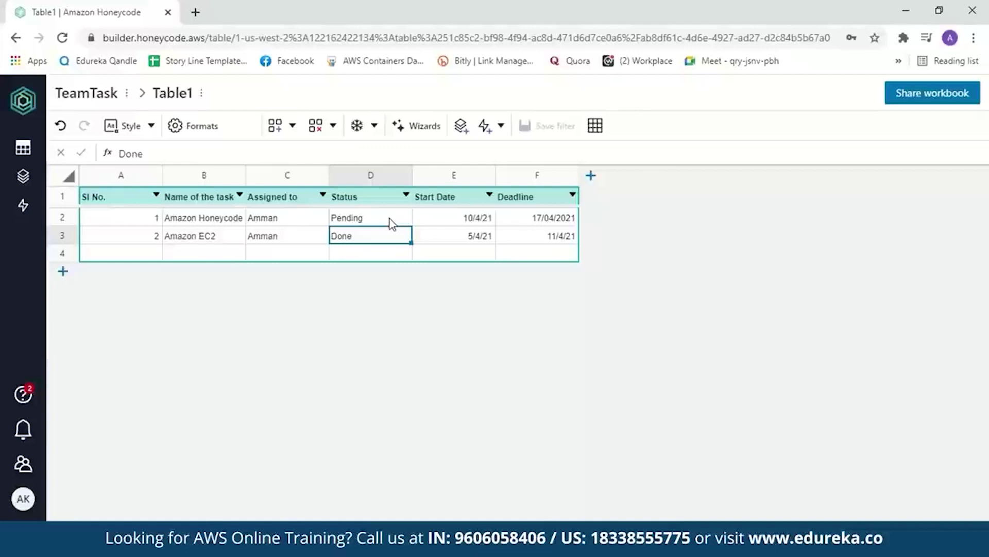
Format Status as Rowlink & picklist sourced from a new Table1_Status table with Done and Pending.
left_click(386, 200)
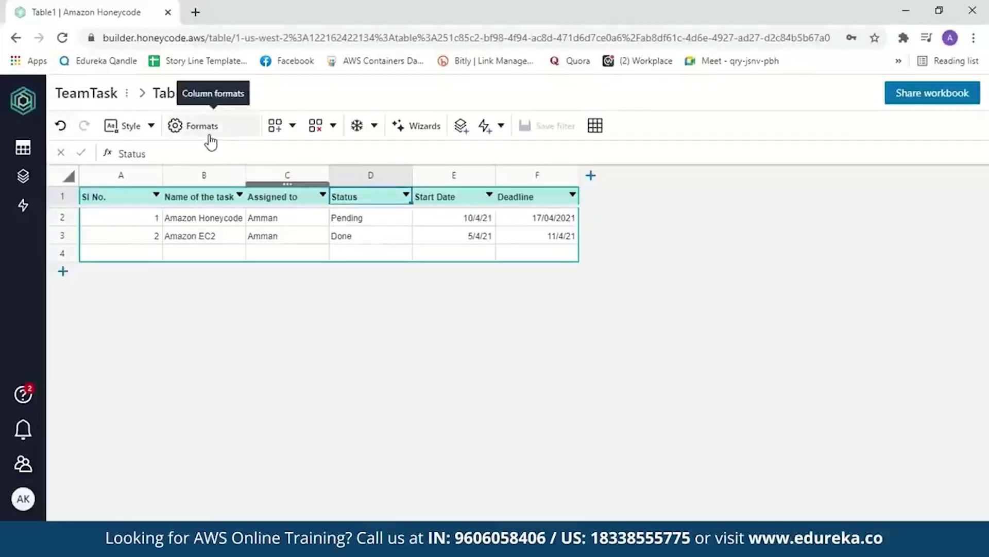
left_click(209, 135)
left_click(952, 293)
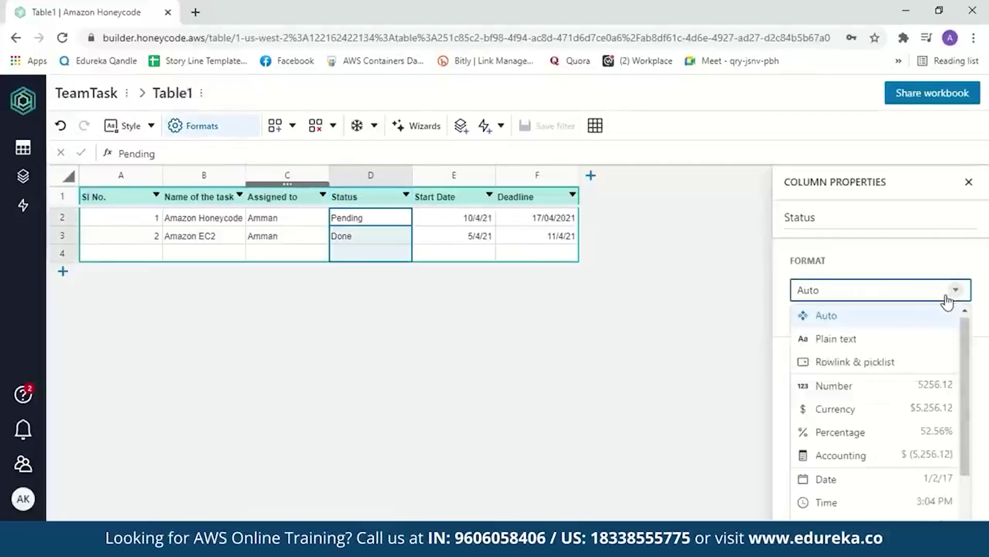
left_click(888, 367)
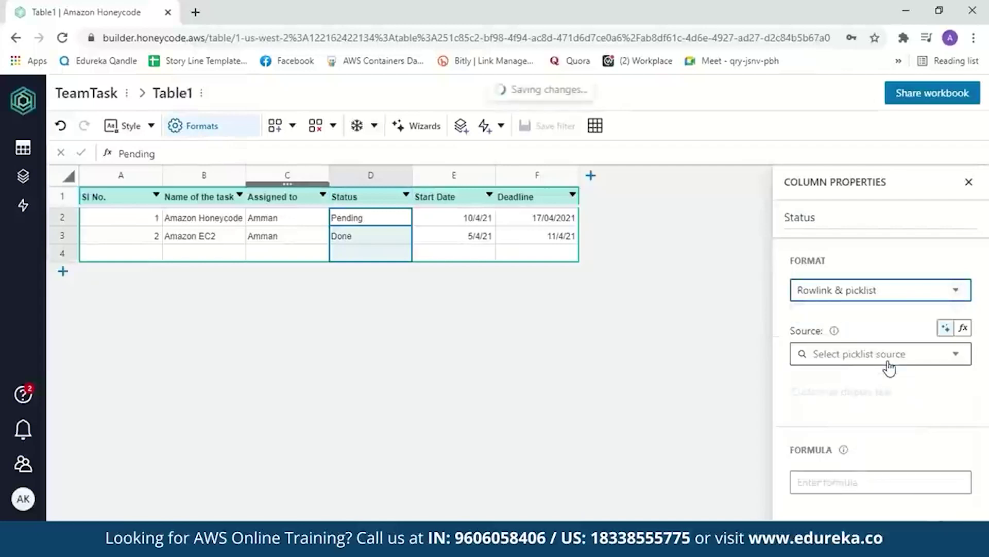
left_click(957, 360)
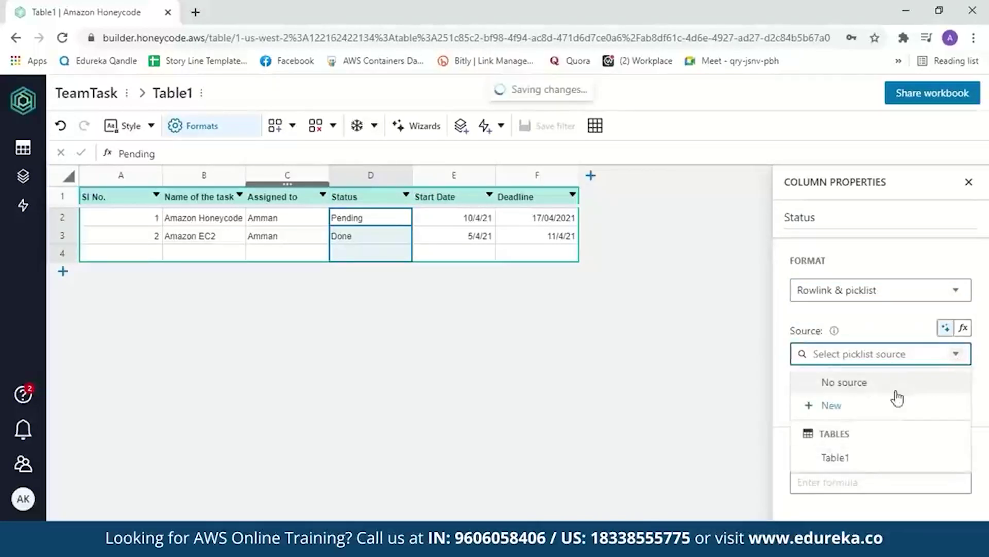
left_click(825, 407)
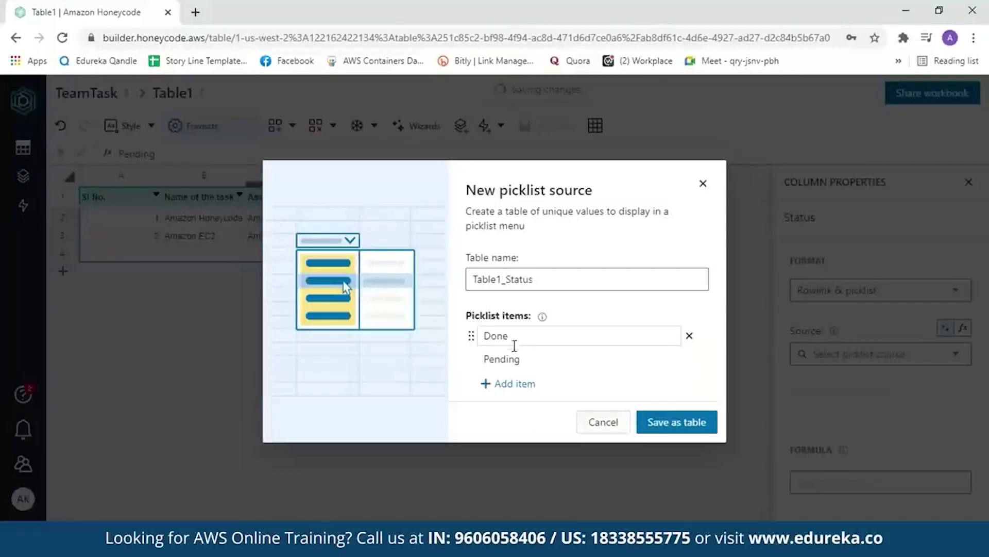
left_click(672, 422)
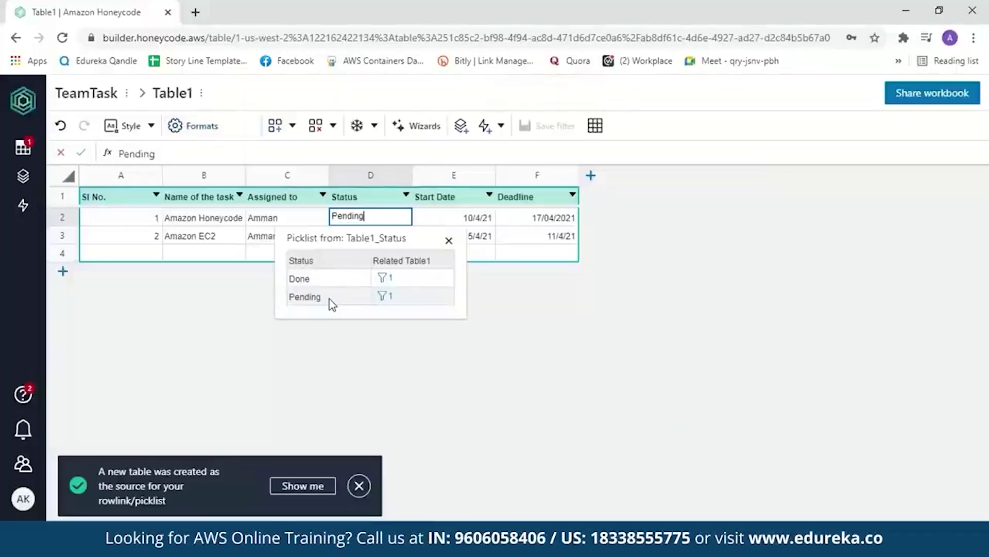
left_click(427, 218)
Rename Table1 in the tables list to TeamTask, with no space.
left_click(25, 149)
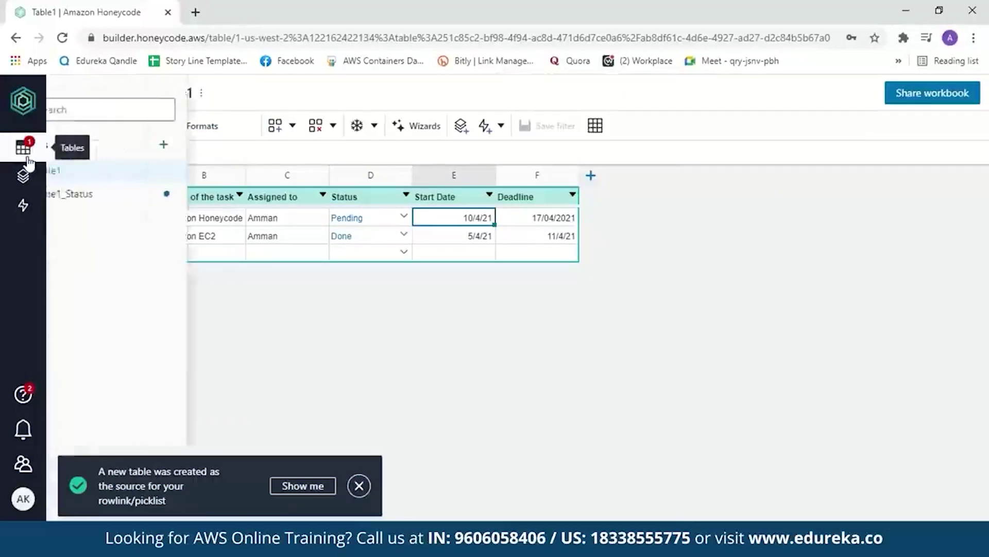
double_click(94, 172)
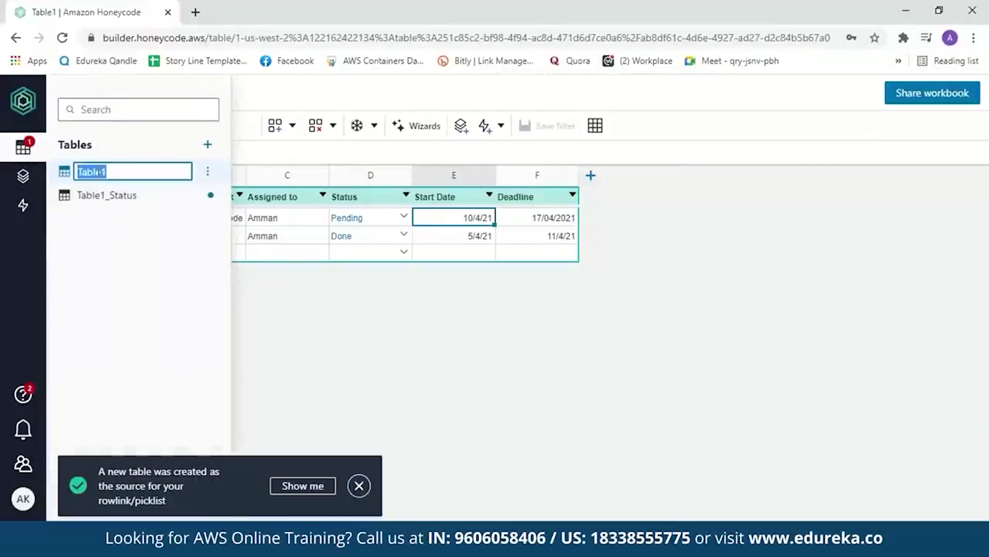
key("BackSpace")
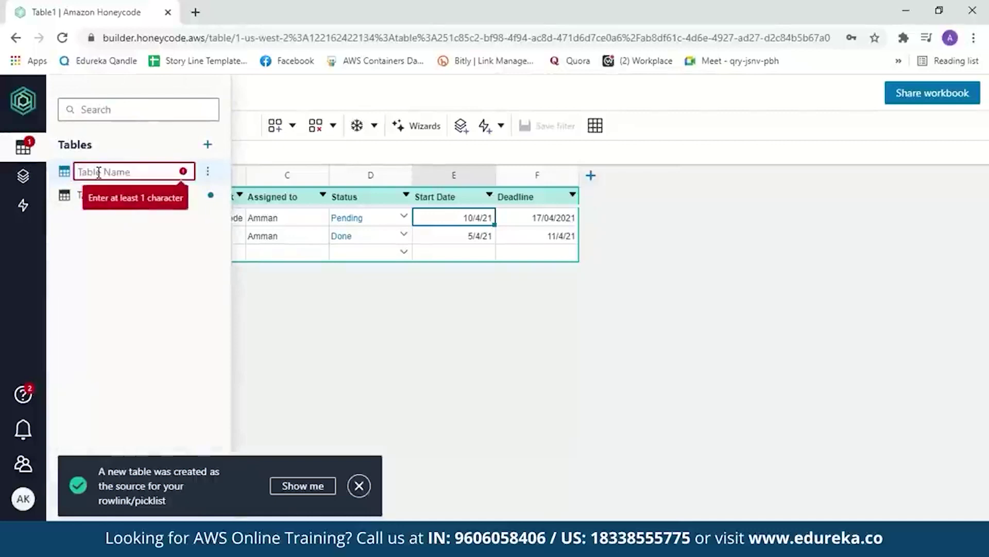
type("TeamTask")
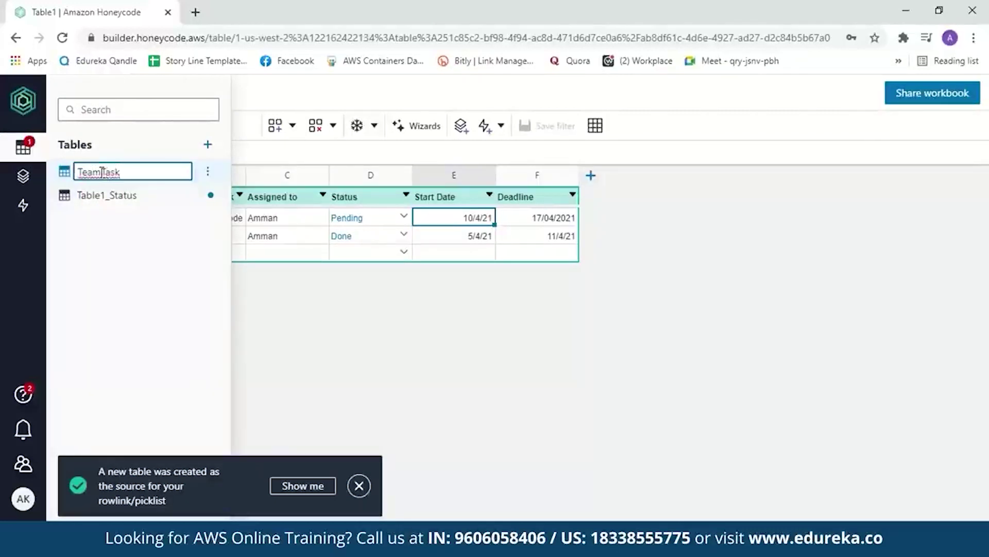
left_click(101, 172)
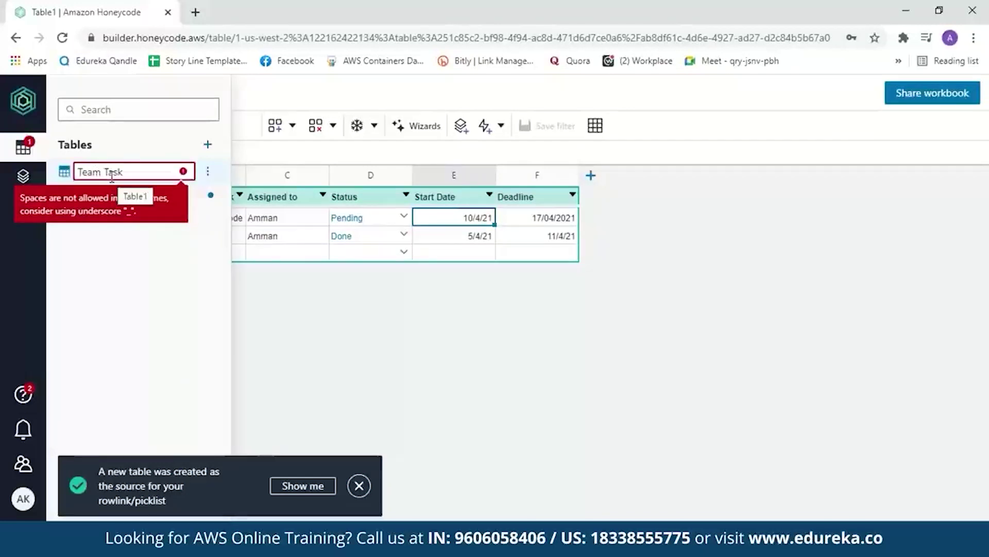
key("BackSpace")
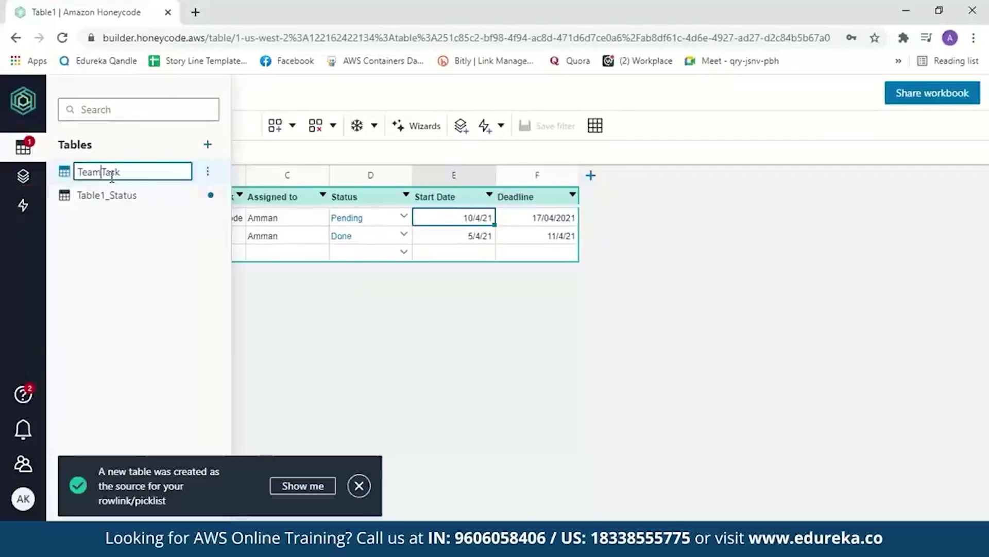
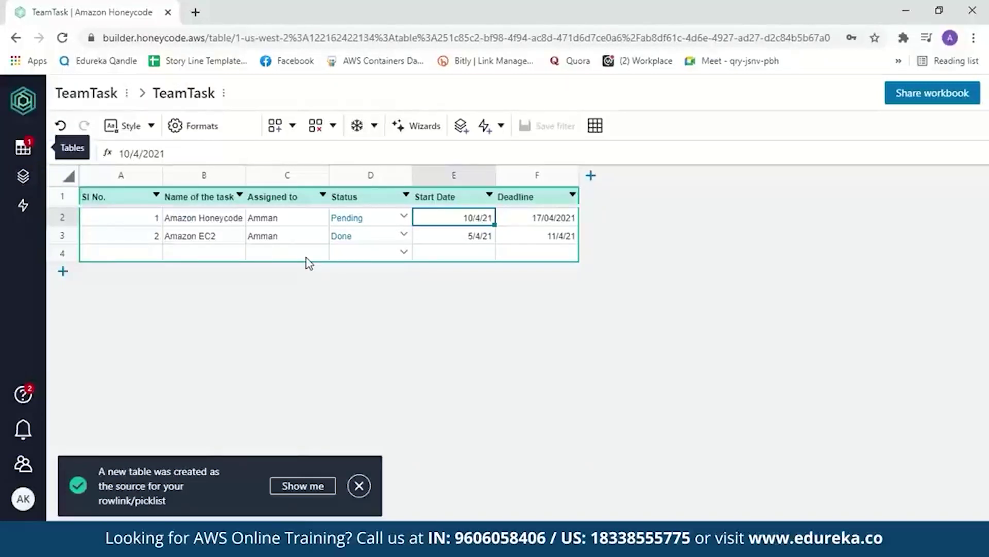
From the Builder, create a new app, App1, in the TeamTask workbook.
left_click(24, 177)
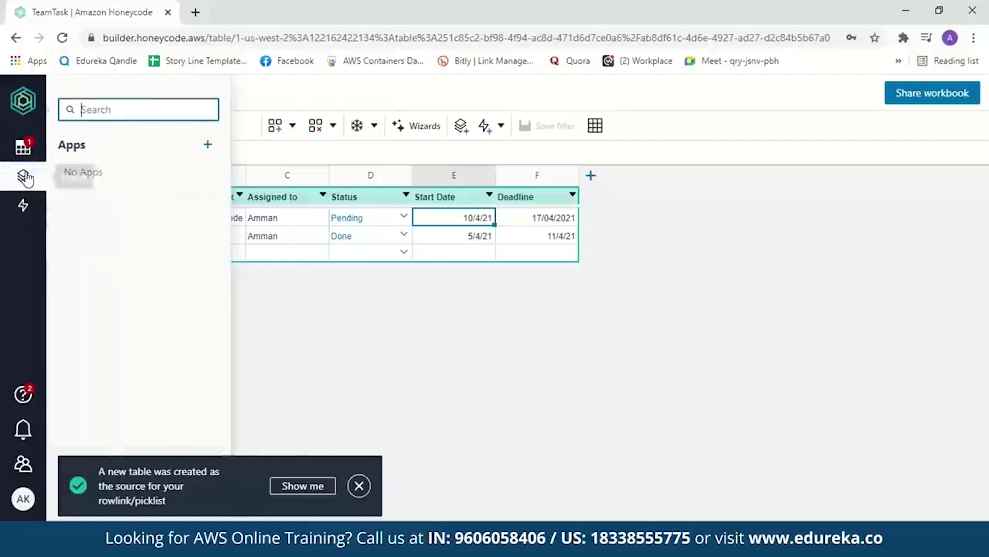
left_click(215, 145)
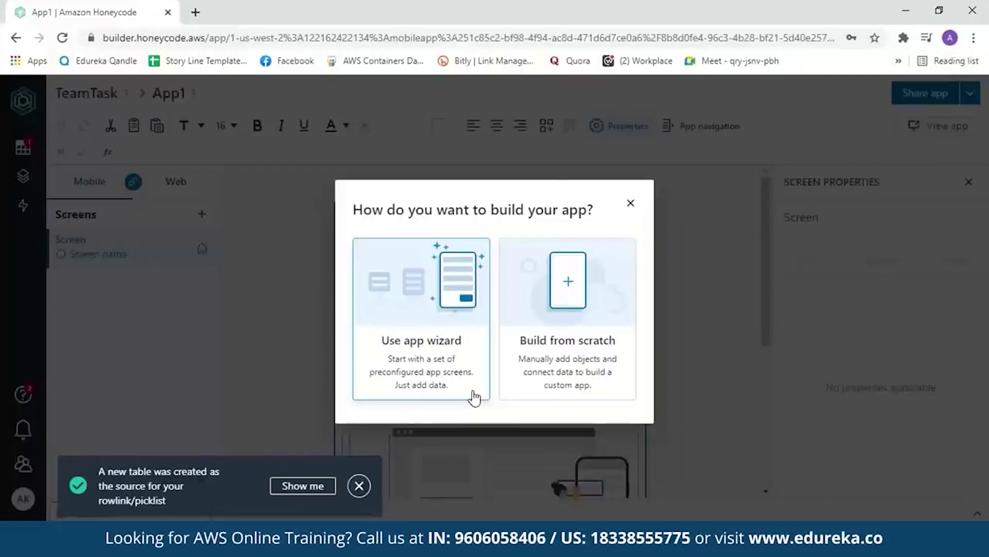
Use the app wizard and set the list screen's source to the TeamTask table, keeping all six columns.
left_click(474, 397)
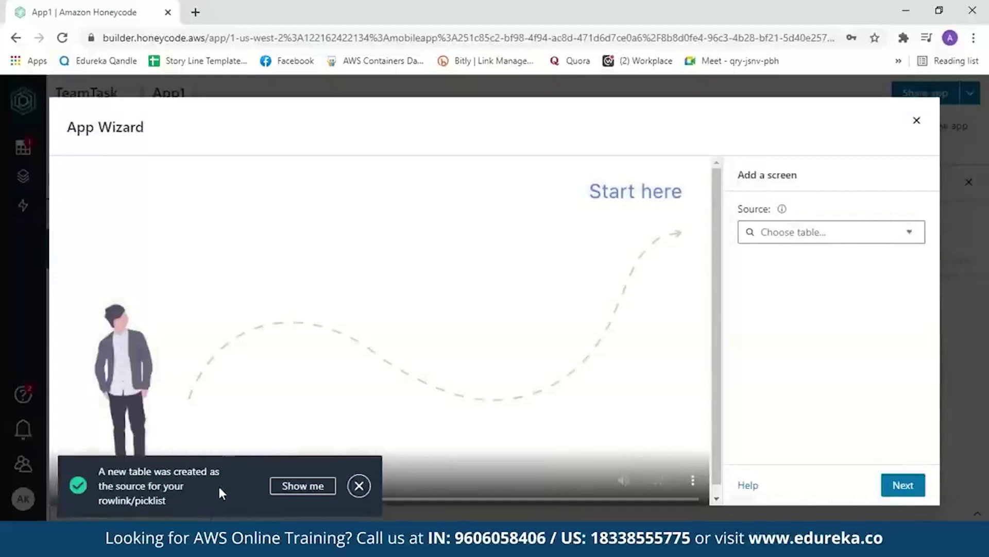
left_click(364, 487)
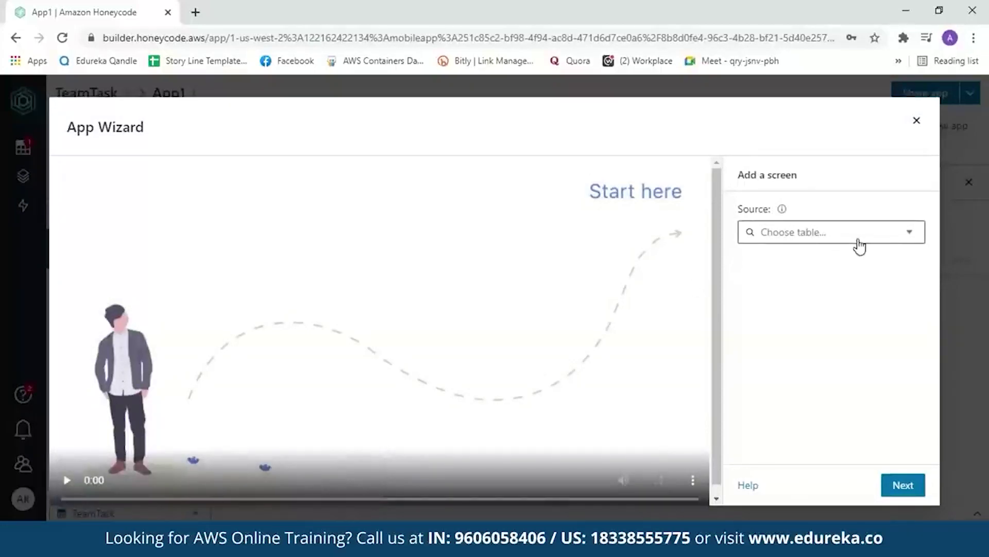
left_click(921, 245)
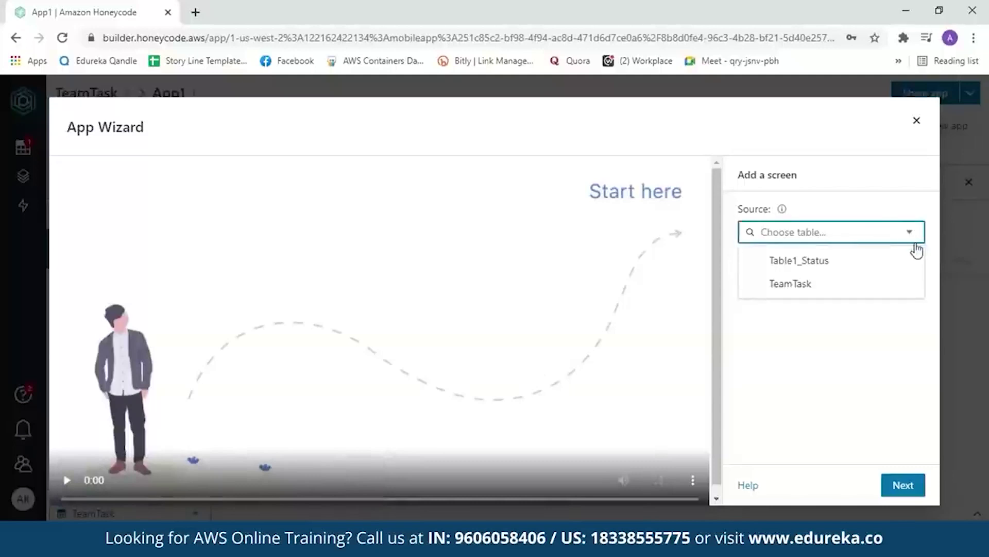
left_click(830, 295)
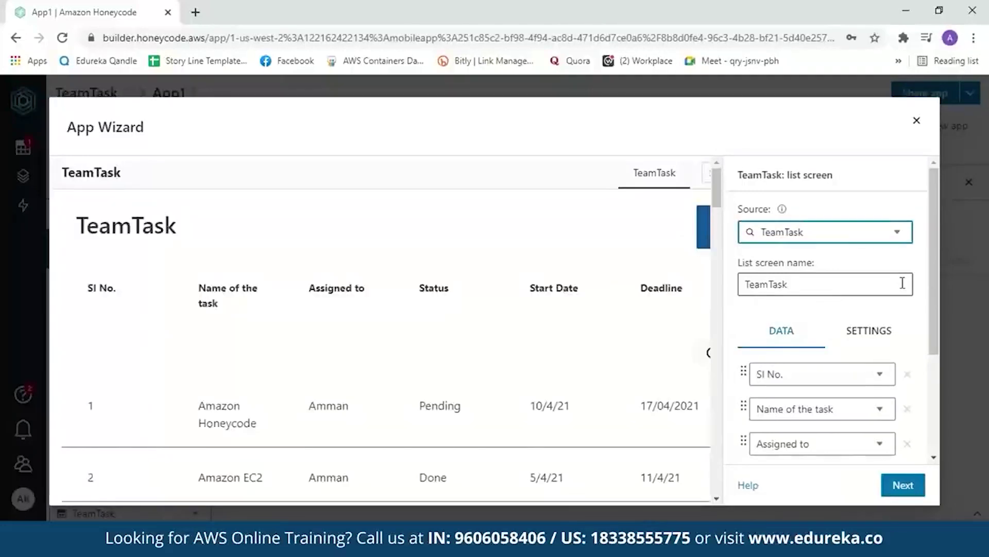
left_click_drag(938, 264, 951, 345)
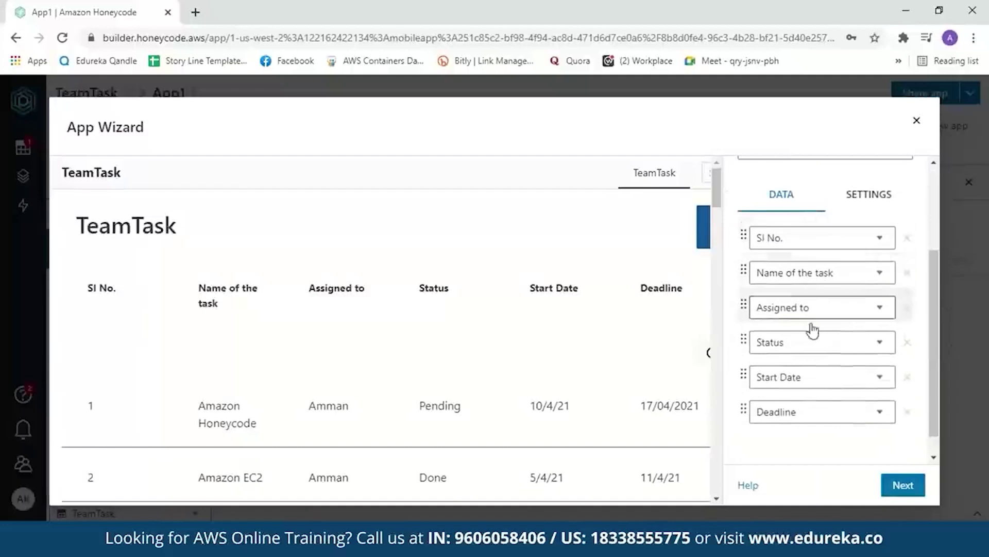
left_click_drag(715, 188, 724, 221)
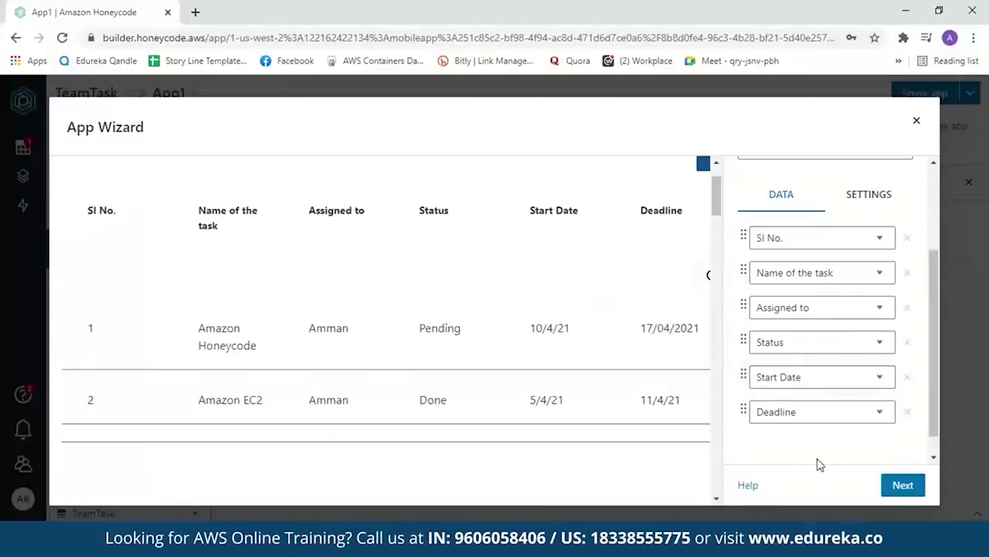
left_click(894, 484)
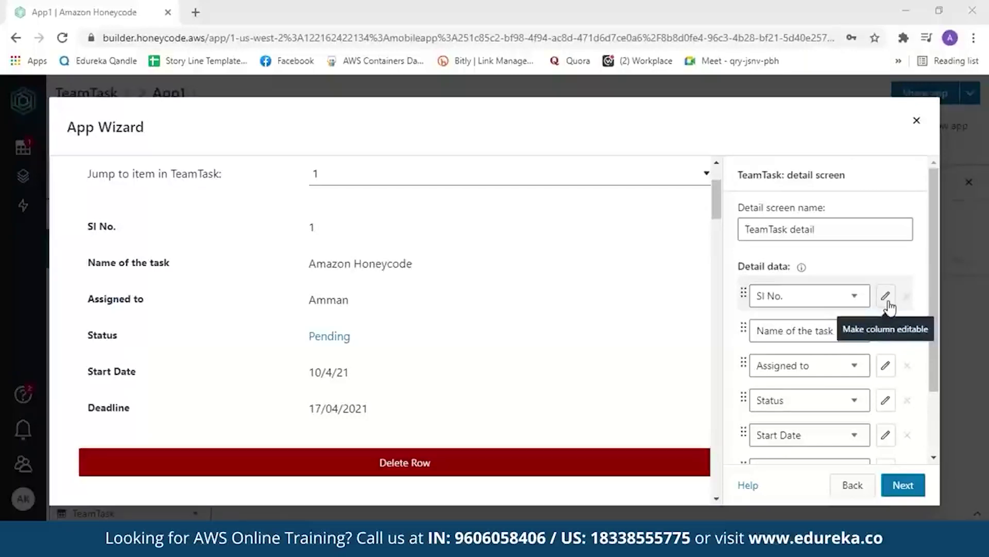
Make the Assigned to, Name of the task, SI No. and Status detail columns editable.
left_click(886, 366)
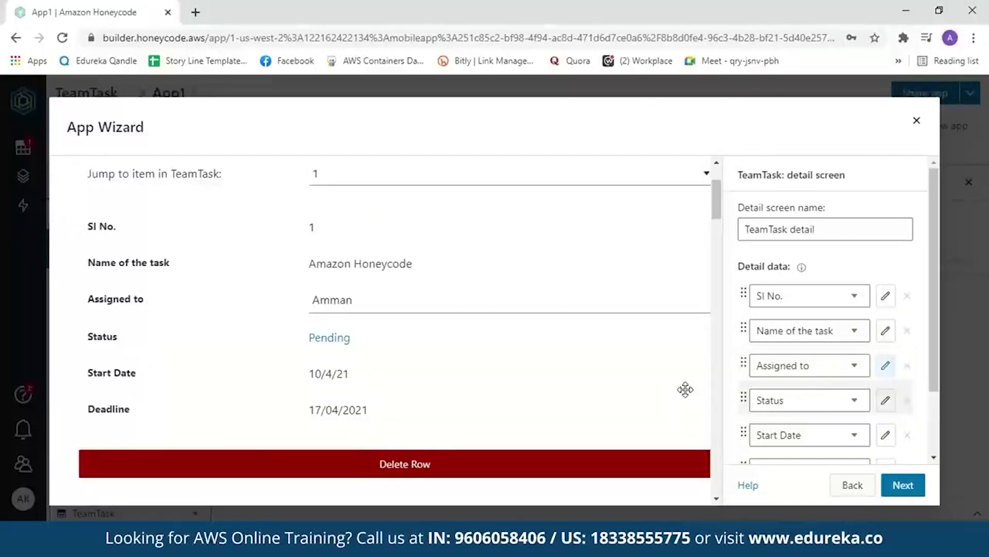
left_click(886, 330)
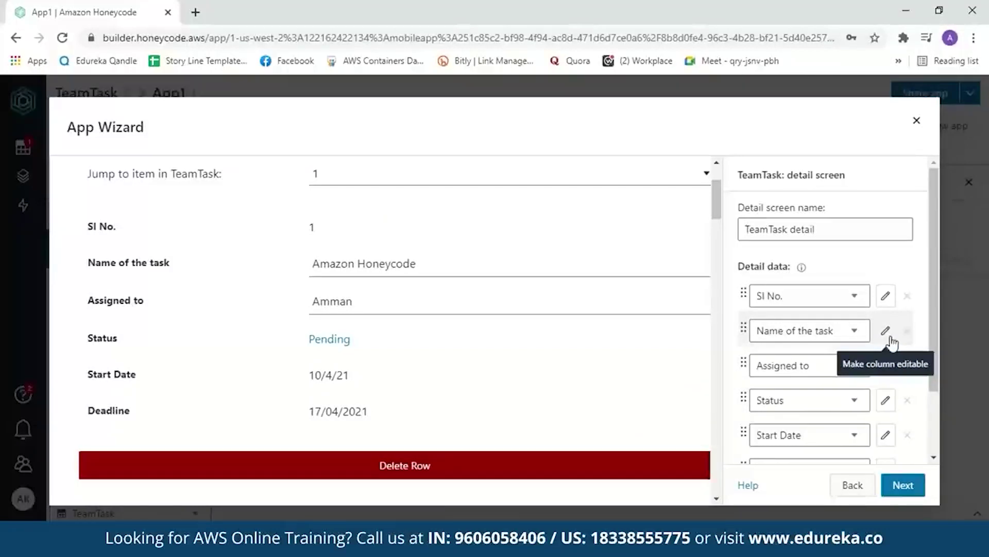
left_click(885, 294)
left_click(885, 400)
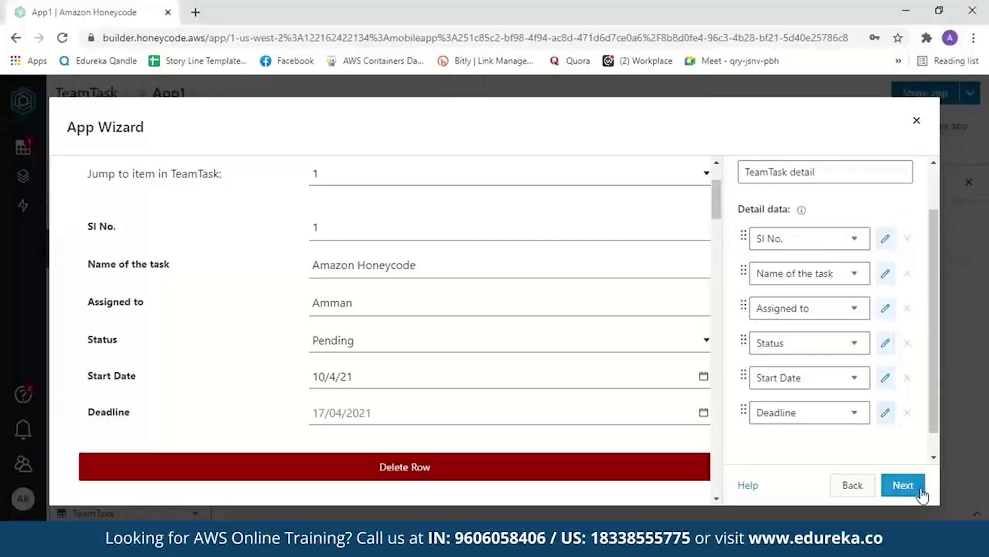
Review the TeamTask form screen's six input fields and finish the wizard.
left_click(903, 485)
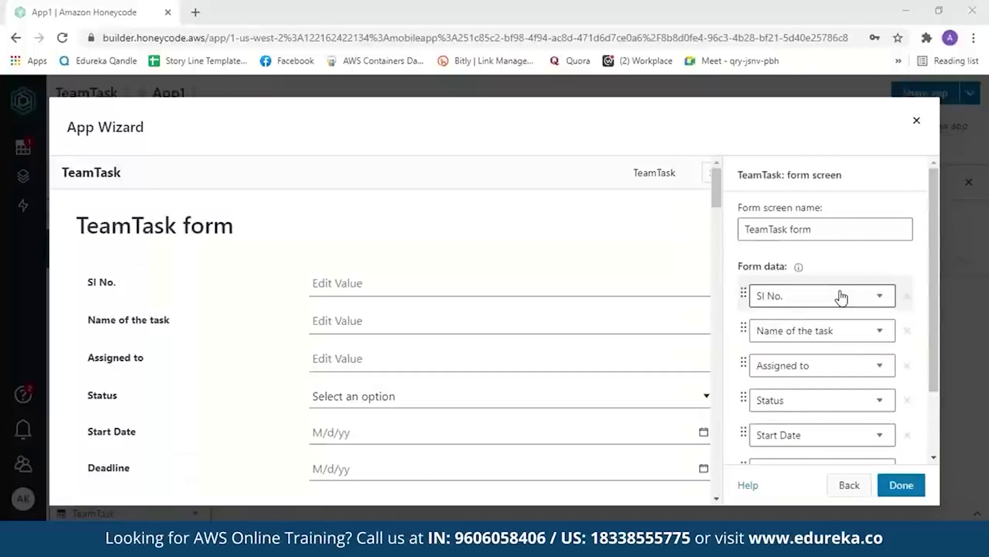
scroll(719, 212, "down", 1)
scroll(719, 211, "down", 1)
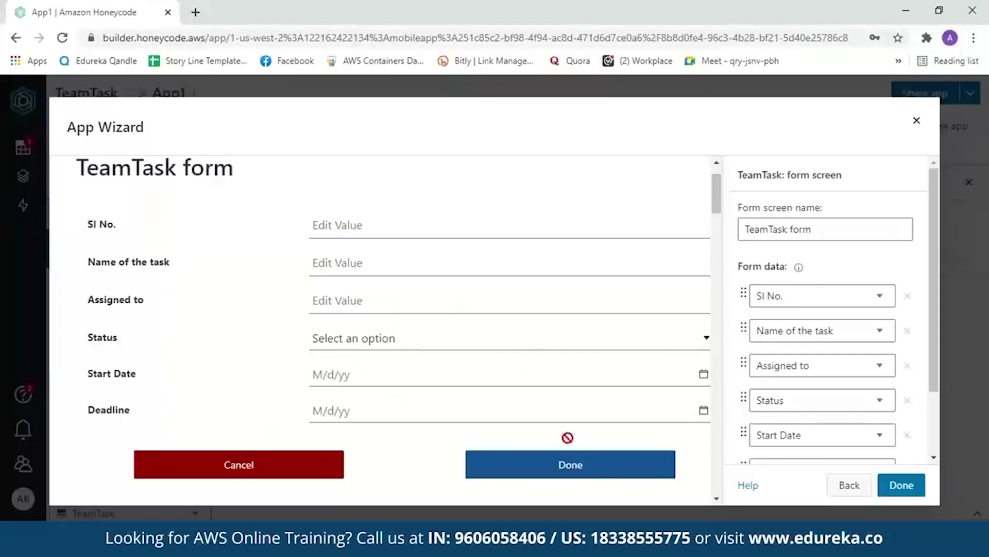
scroll(934, 346, "down", 1)
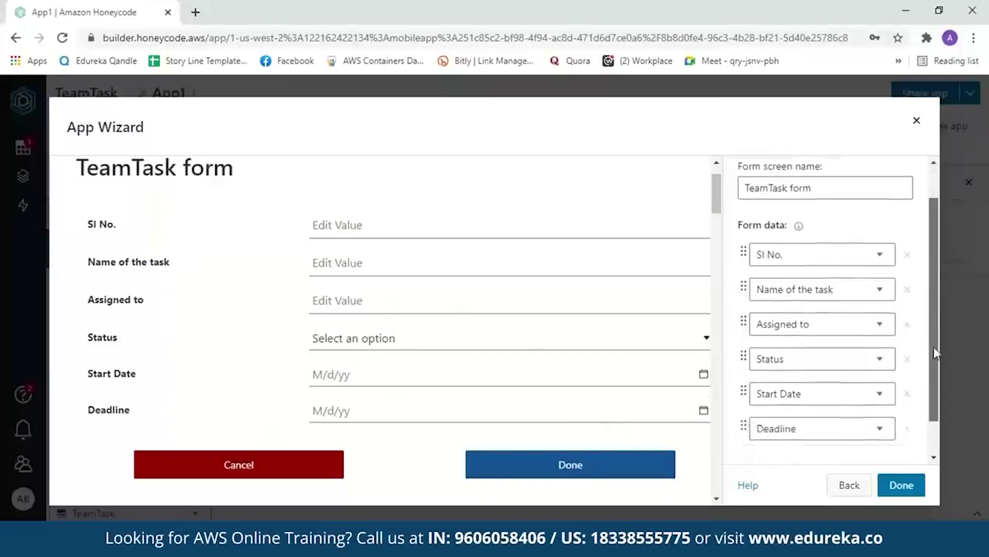
scroll(934, 346, "down", 1)
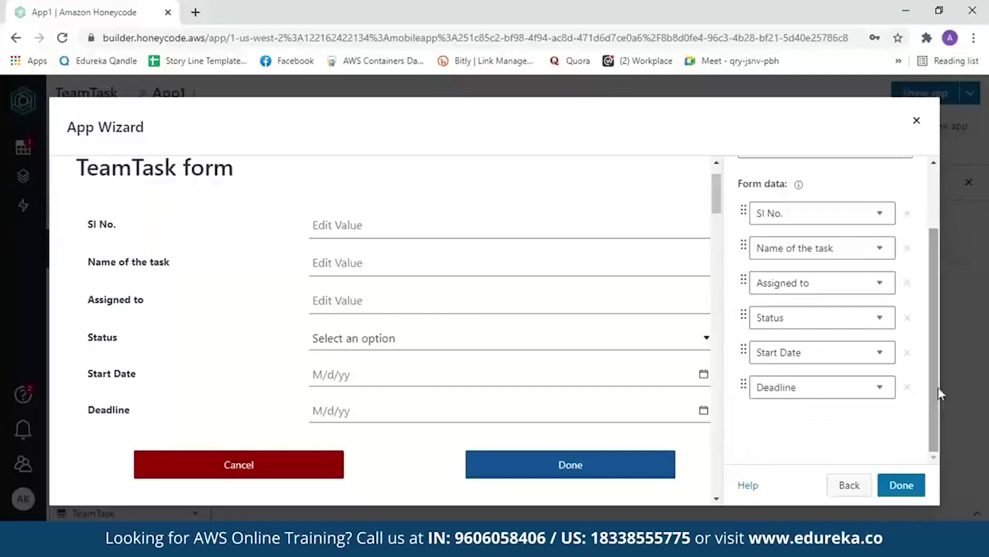
left_click(896, 487)
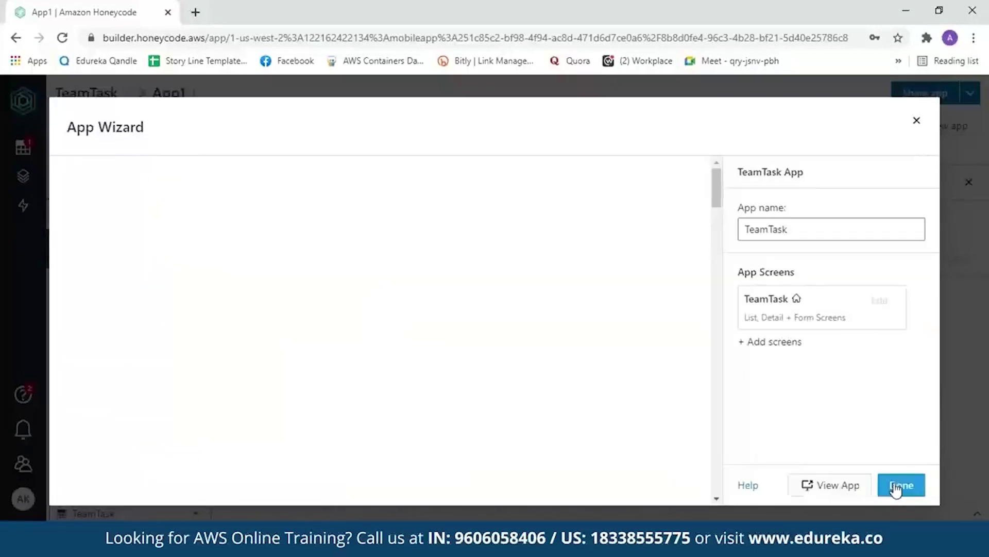
Launch the TeamTask app and try its Search and + Add form without adding a task.
left_click(838, 485)
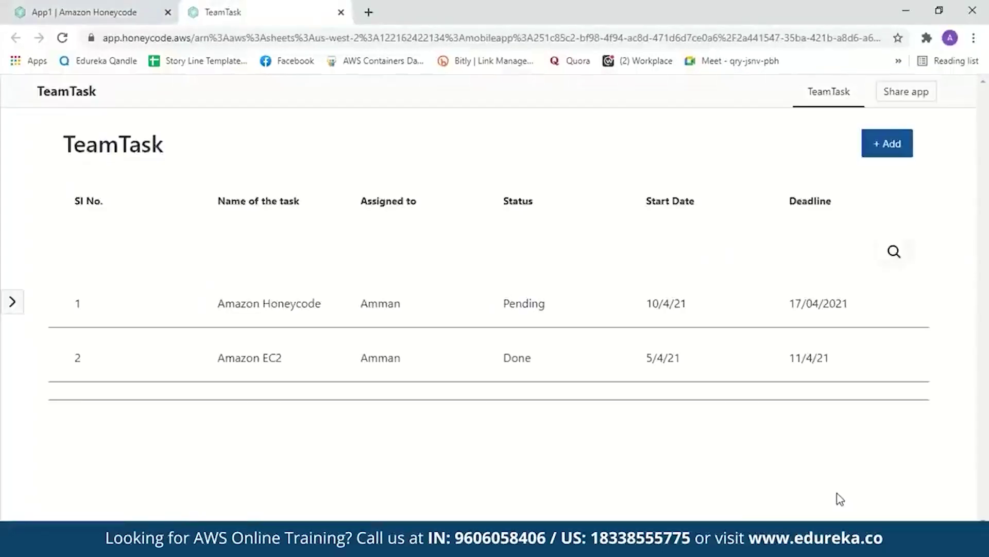
mouse_move(489, 257)
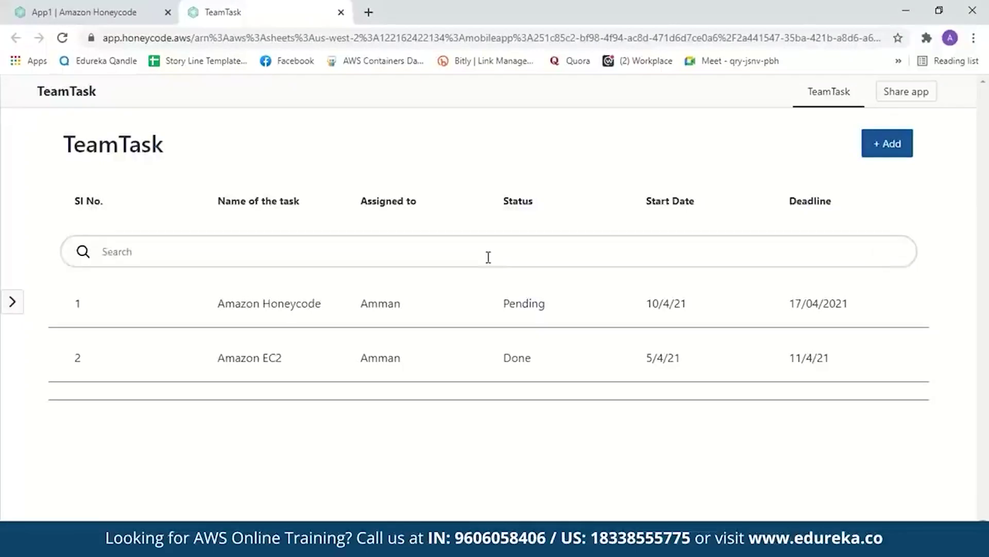
left_click(488, 257)
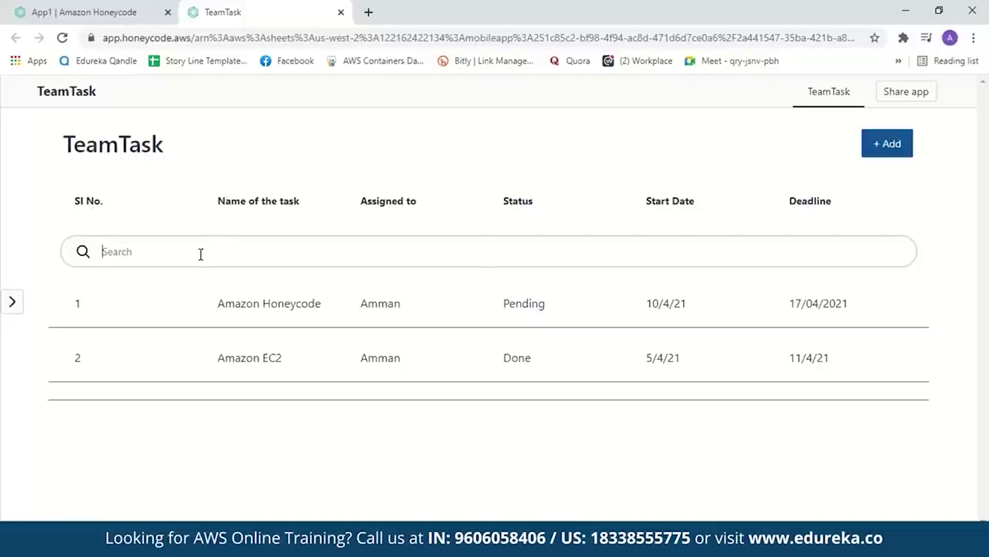
left_click(891, 149)
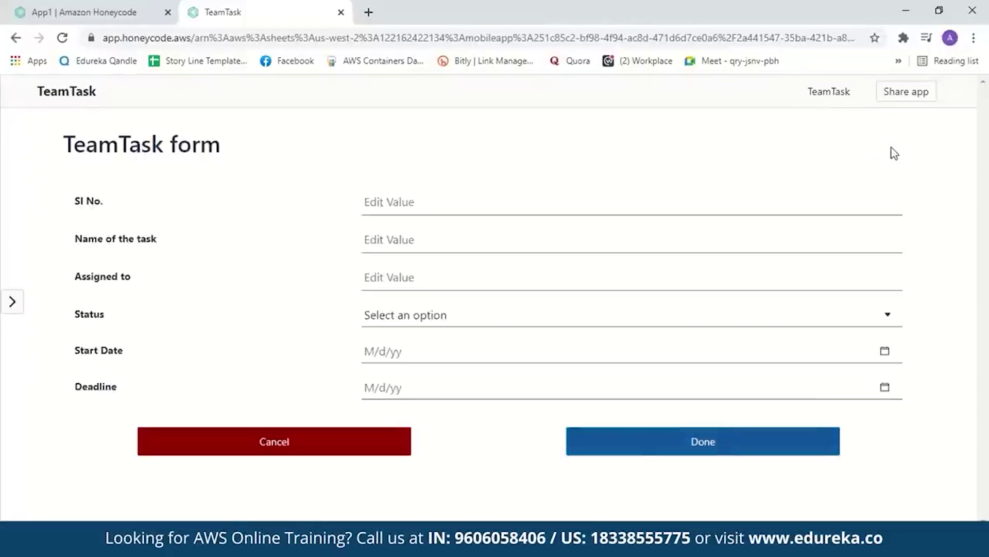
left_click(15, 39)
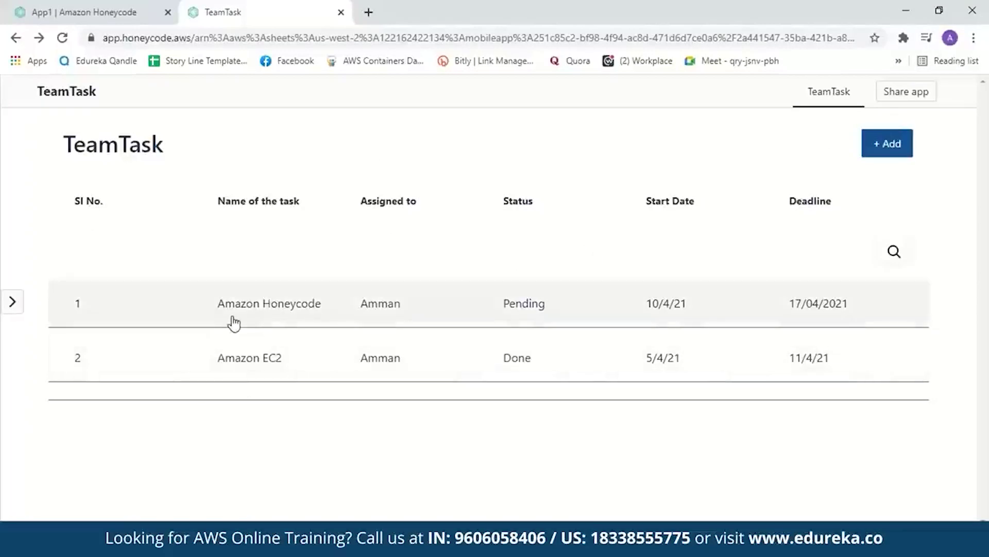
Set the Amazon Honeycode task's Status to Done and return to the task list.
left_click(233, 320)
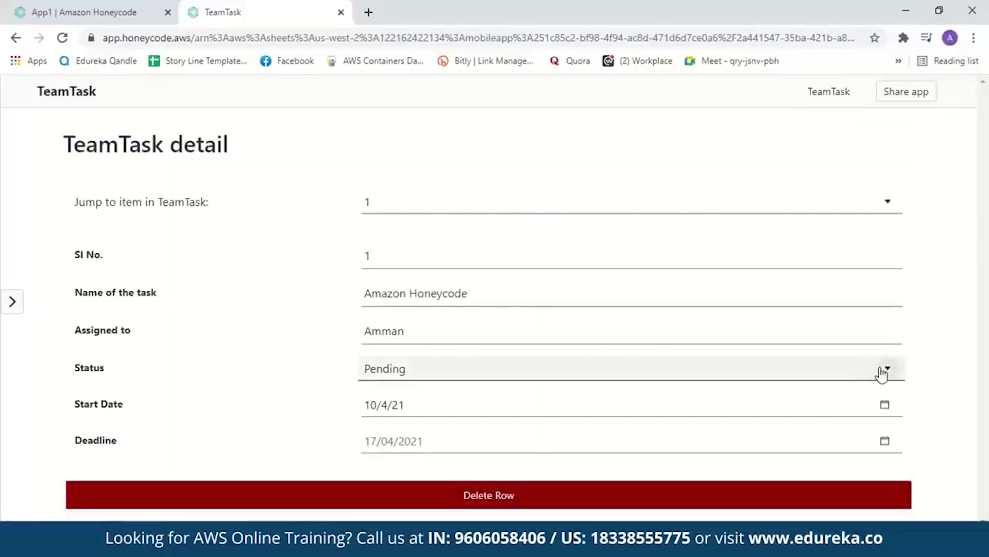
left_click(882, 369)
left_click(669, 425)
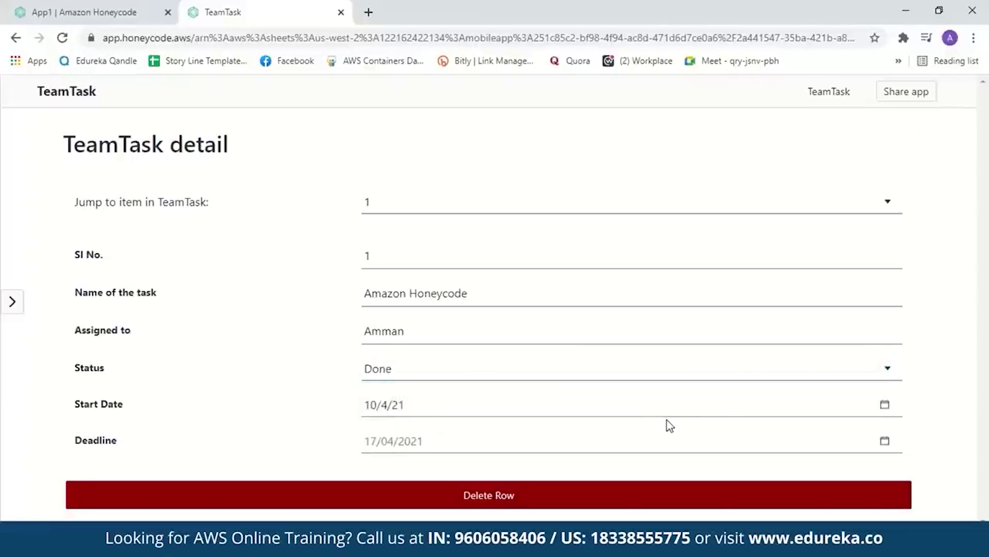
left_click(16, 37)
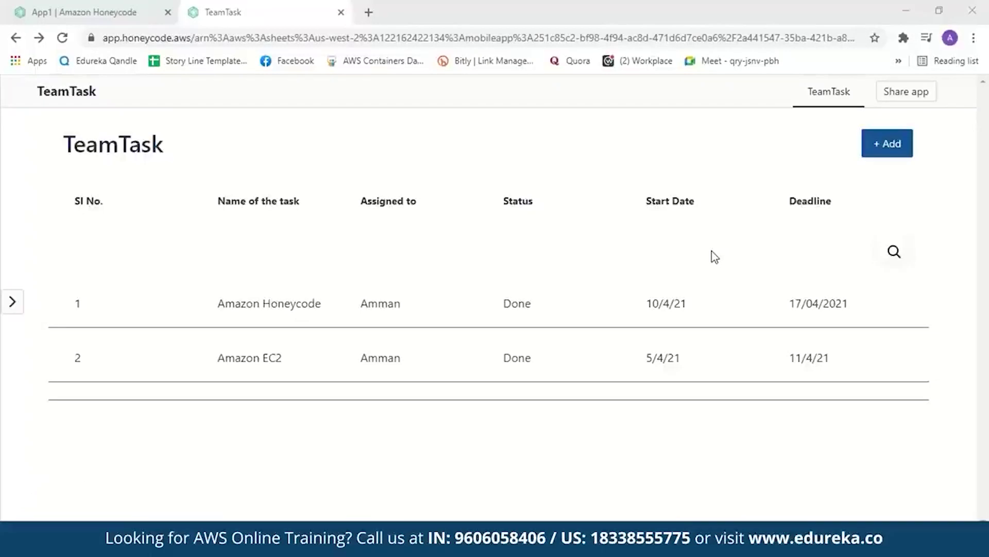
left_click(83, 12)
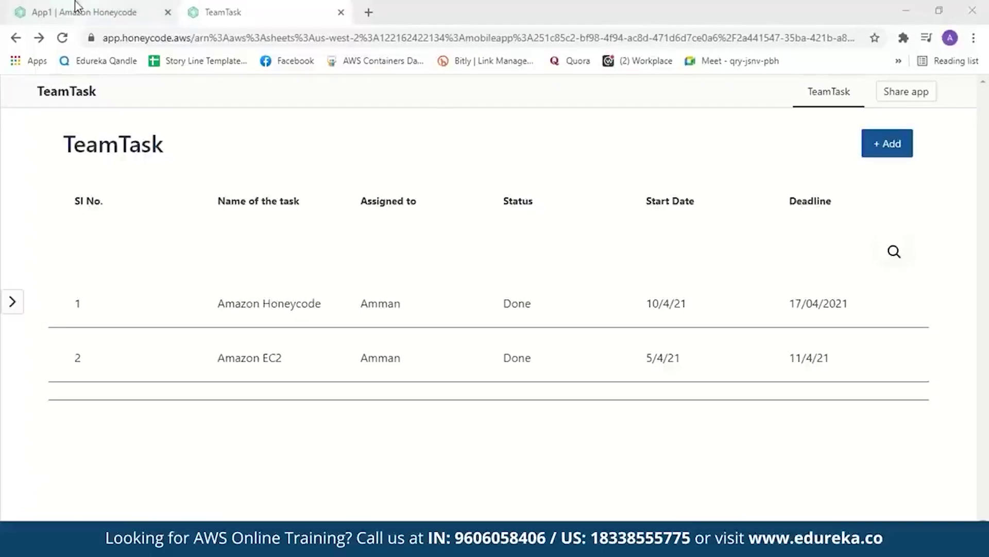
Close the app wizard in App1 and create a new automation, Automation1.
left_click(917, 123)
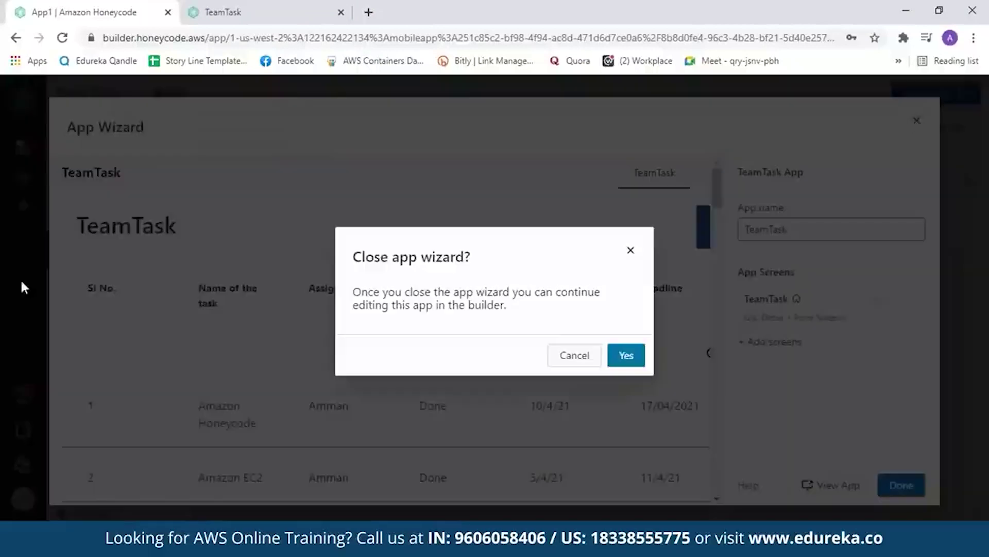
left_click(627, 358)
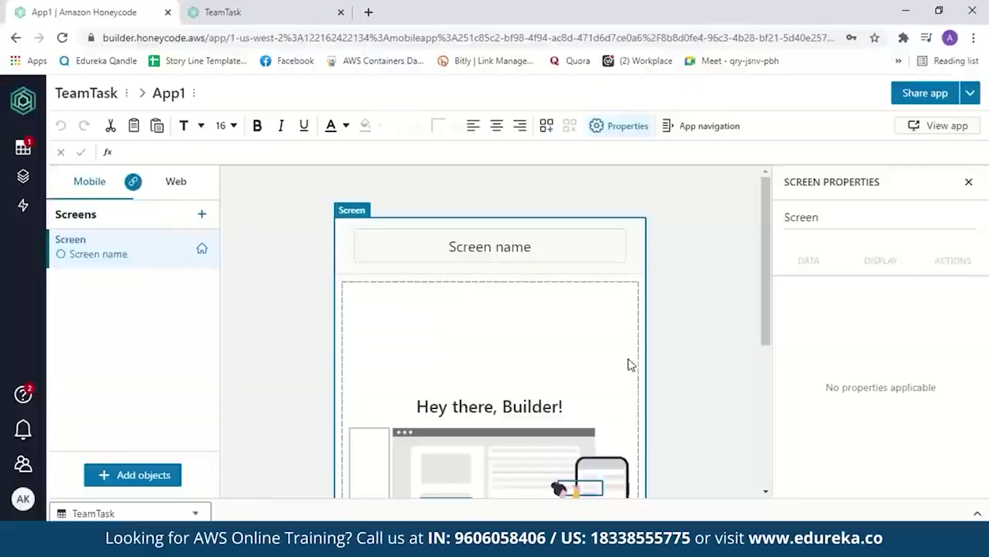
left_click(21, 209)
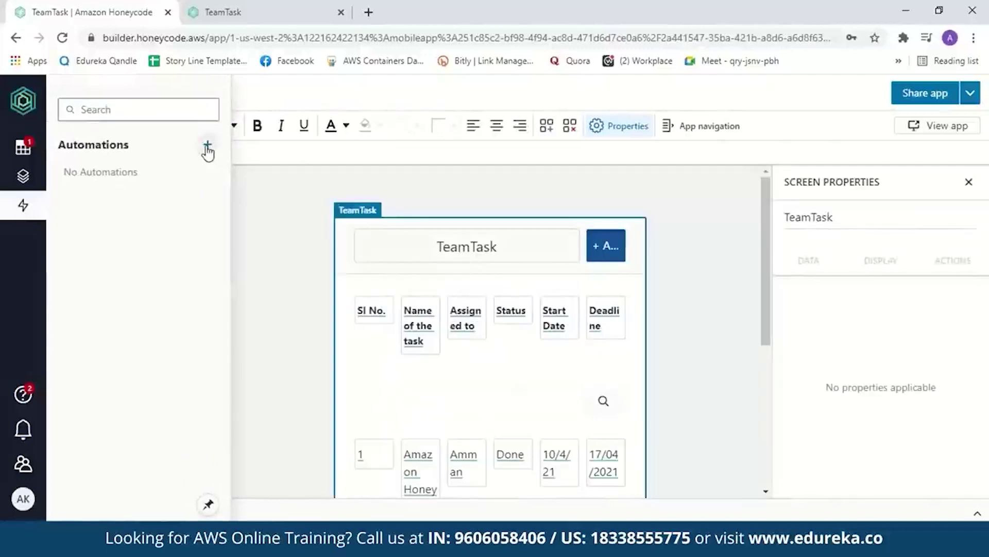
left_click(213, 148)
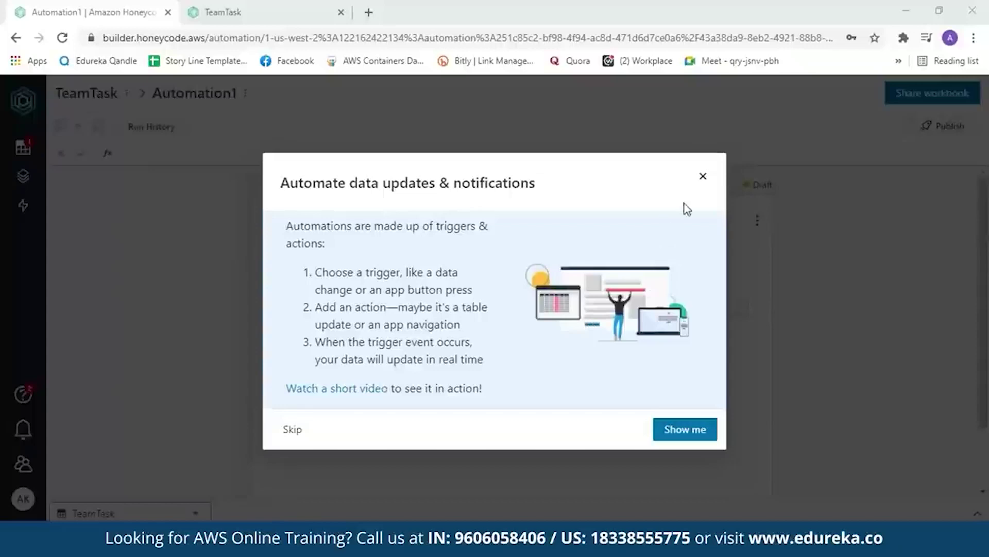
Dismiss the automation intro, browse the available actions, and return to the TeamTask app.
left_click(703, 176)
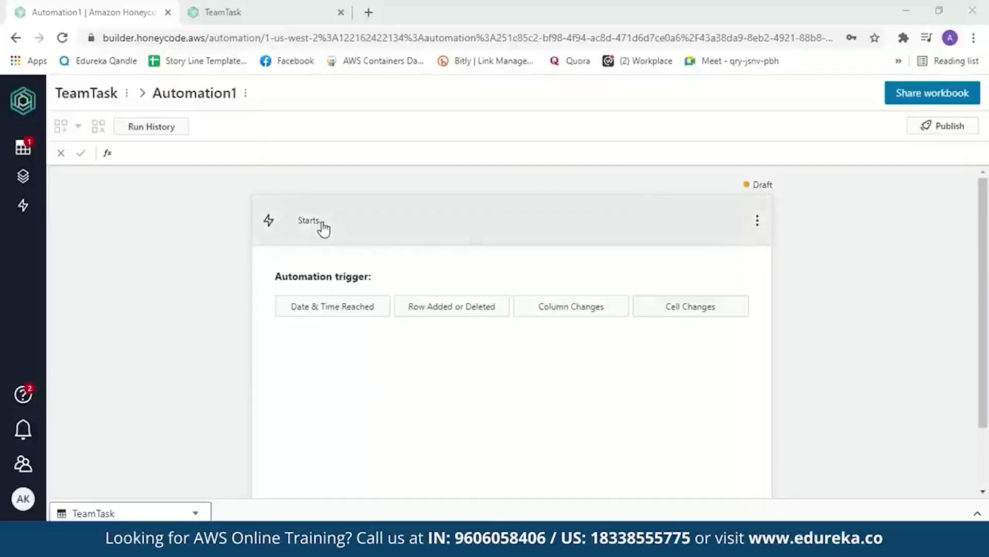
left_click(322, 225)
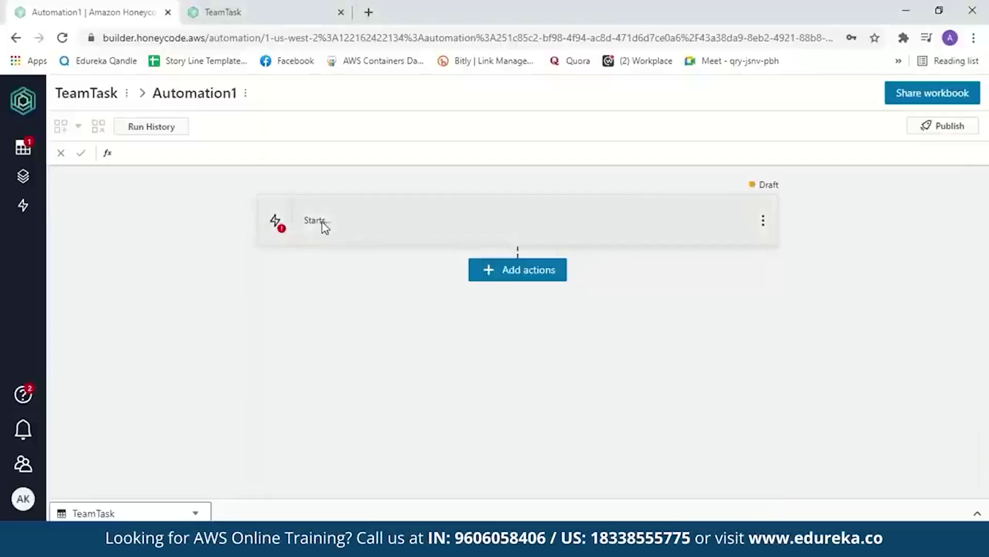
left_click(508, 276)
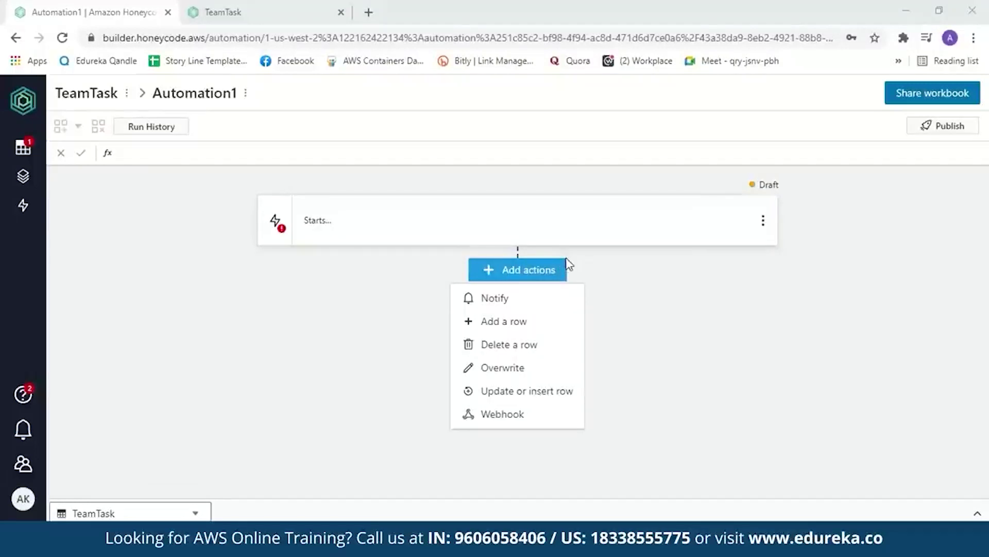
left_click(220, 14)
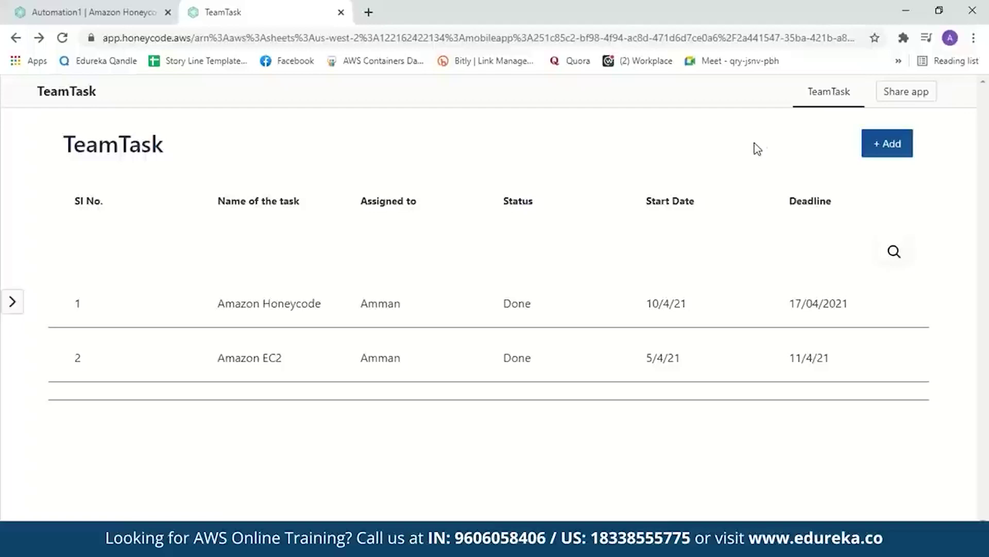
left_click(902, 96)
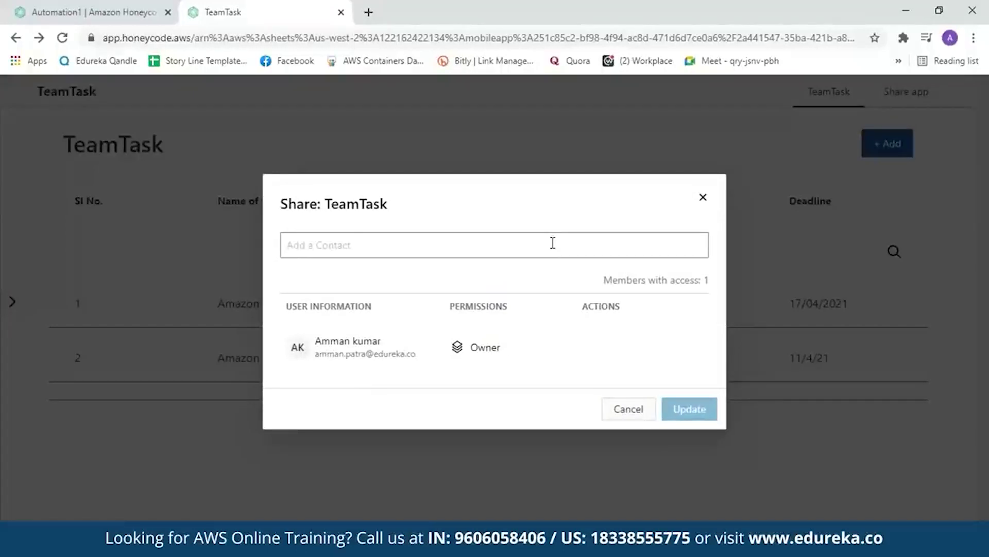
left_click(624, 407)
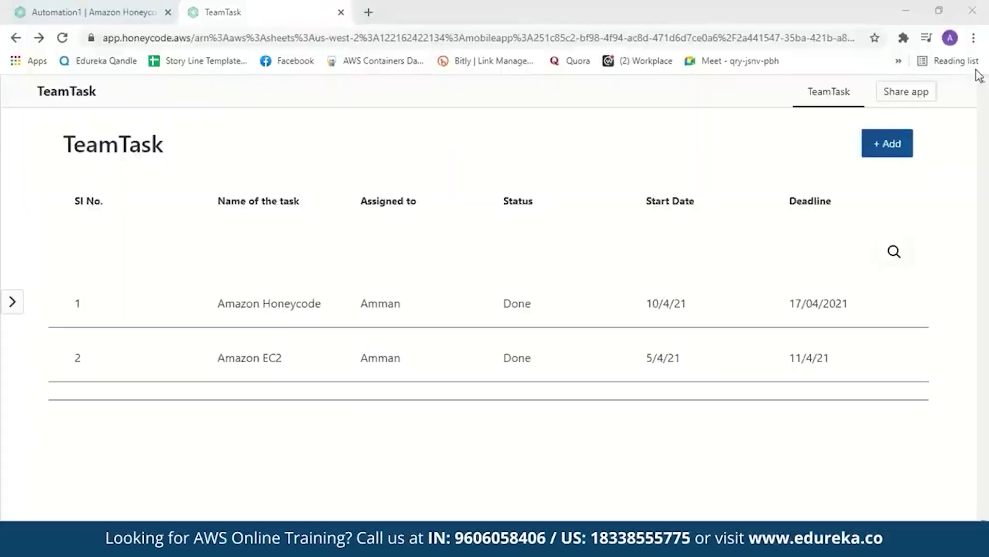